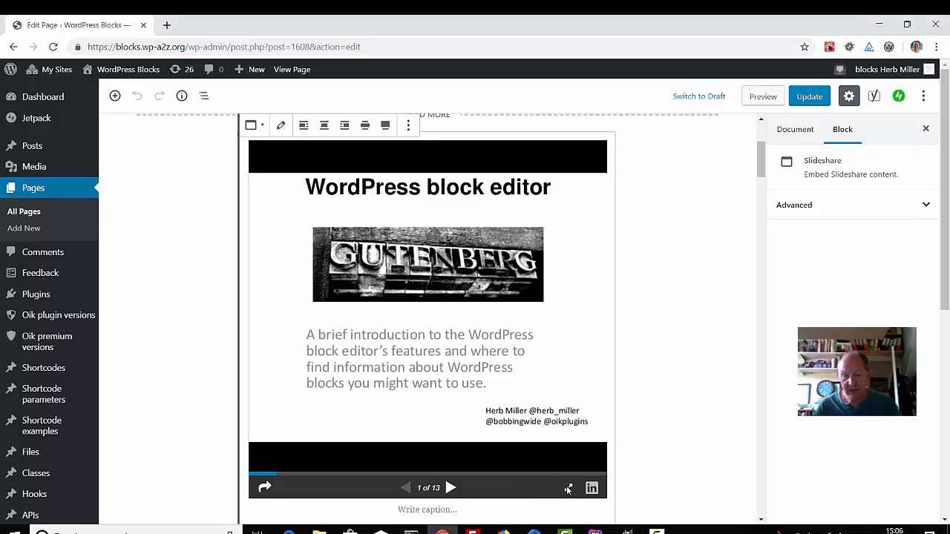
View the embedded WordPress block editor slideshow in full screen and advance through its slides.
{"action": "left_click", "coordinate": [570, 490]}
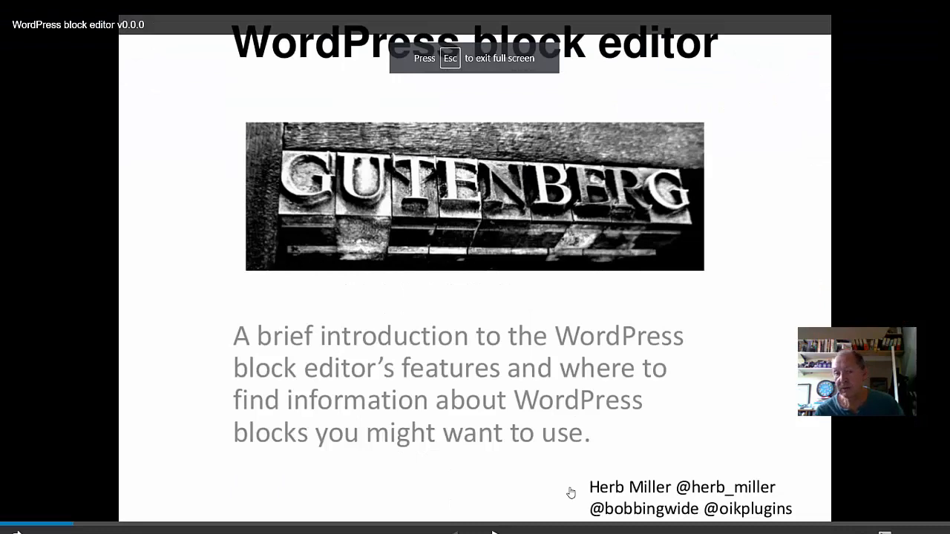
{"action": "key", "text": "Escape"}
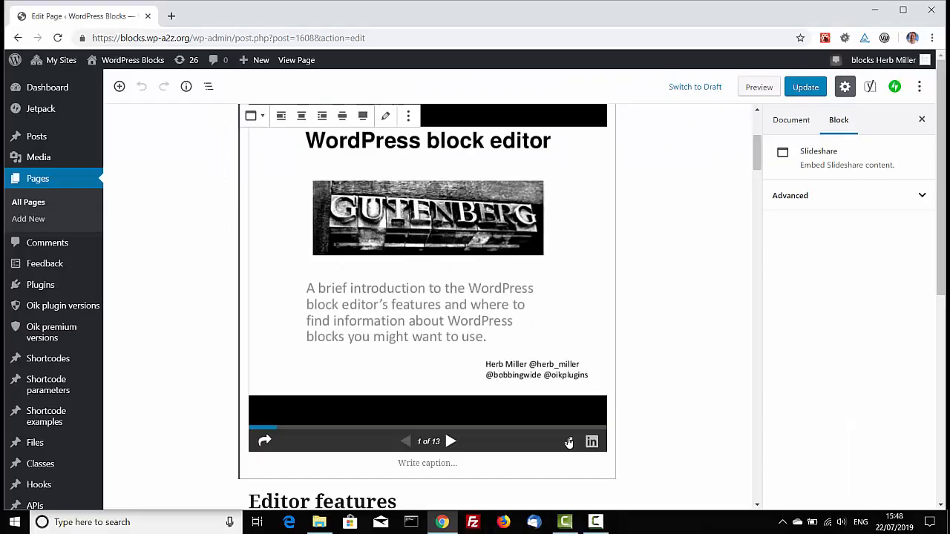
{"action": "left_click", "coordinate": [568, 442]}
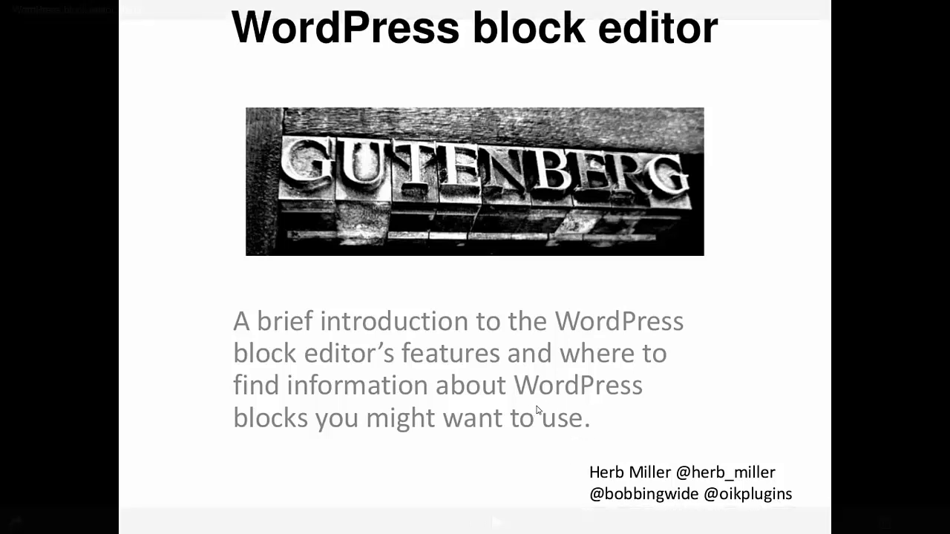
{"action": "key", "text": "Right"}
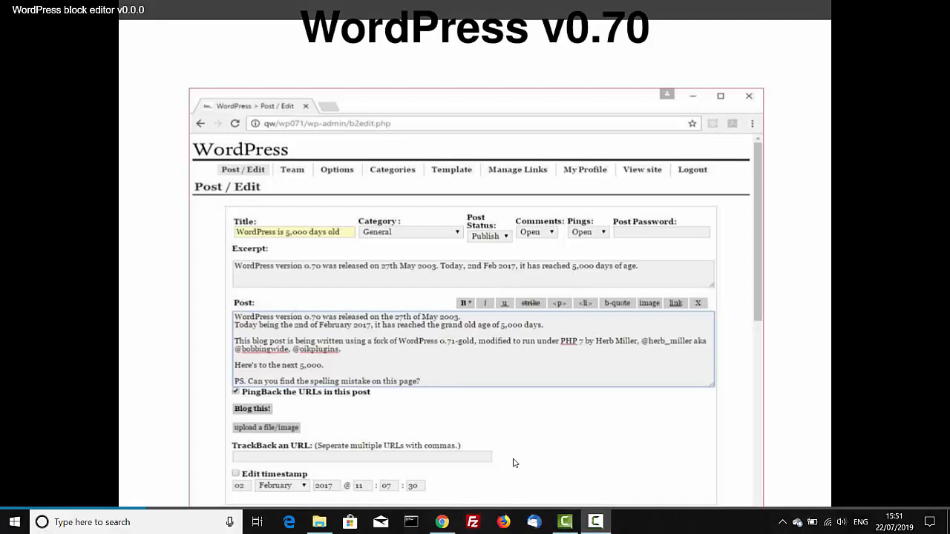
{"action": "left_click", "coordinate": [785, 414]}
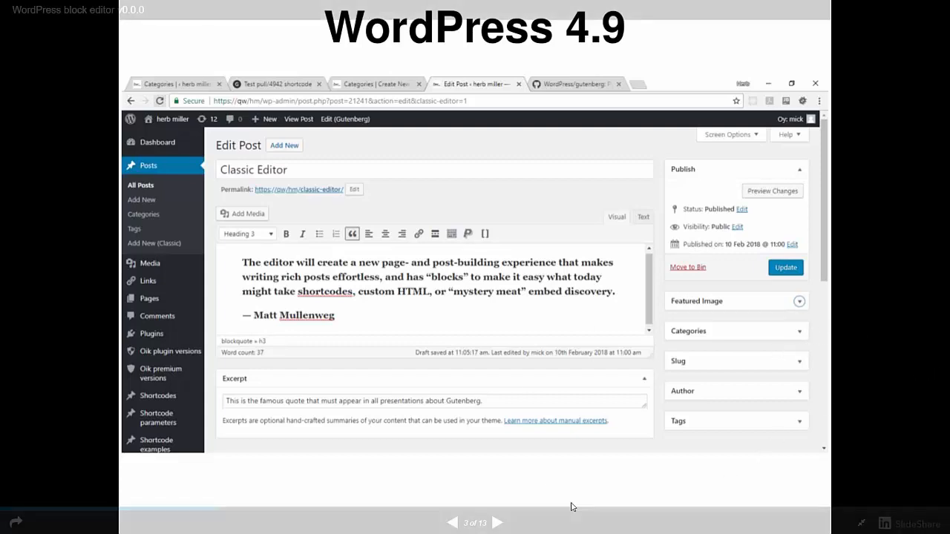
{"action": "left_click", "coordinate": [497, 523]}
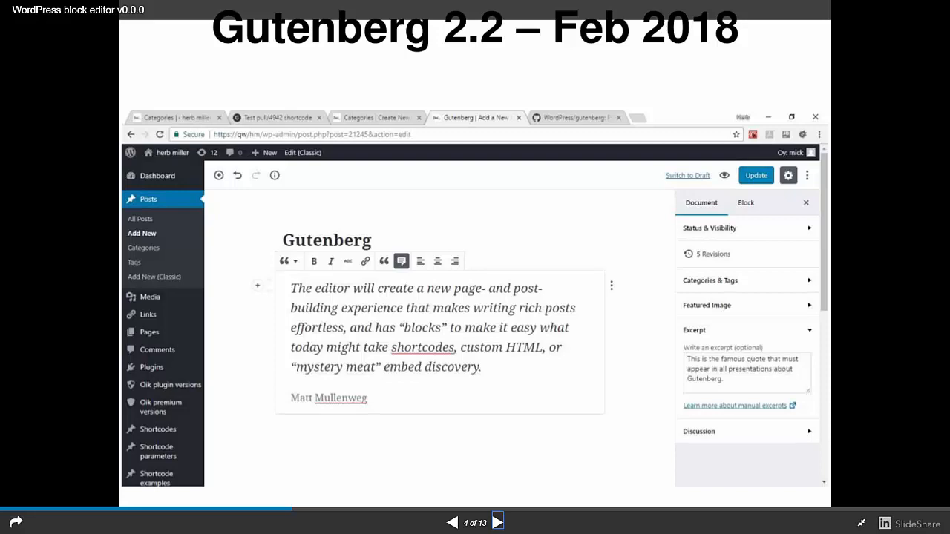
{"action": "key", "text": "Right"}
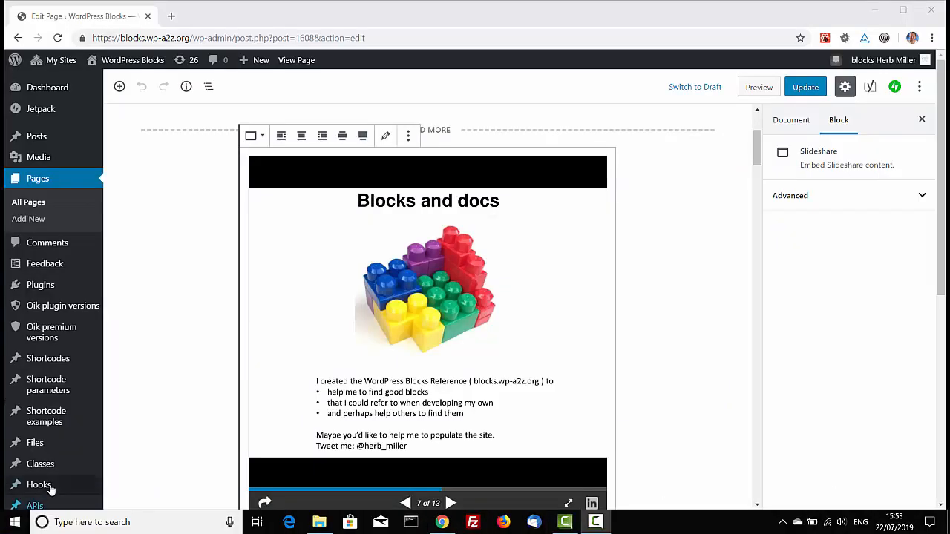
Look over the page from the Slideshare block through the Editor features list and back to the page title.
{"action": "scroll", "coordinate": [206, 364], "scroll_direction": "down", "scroll_amount": 3}
{"action": "scroll", "coordinate": [205, 275], "scroll_direction": "down", "scroll_amount": 3}
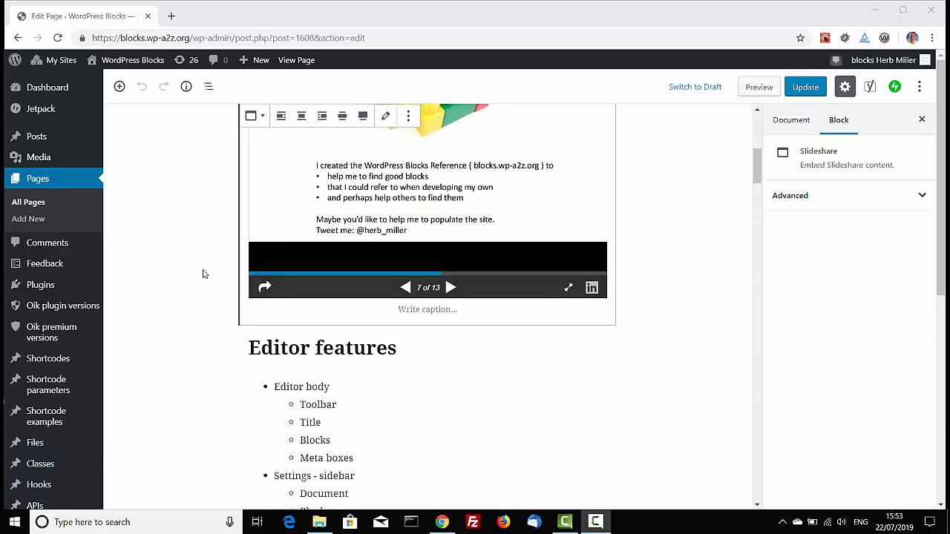
{"action": "scroll", "coordinate": [205, 278], "scroll_direction": "up", "scroll_amount": 4}
{"action": "scroll", "coordinate": [204, 279], "scroll_direction": "down", "scroll_amount": 4}
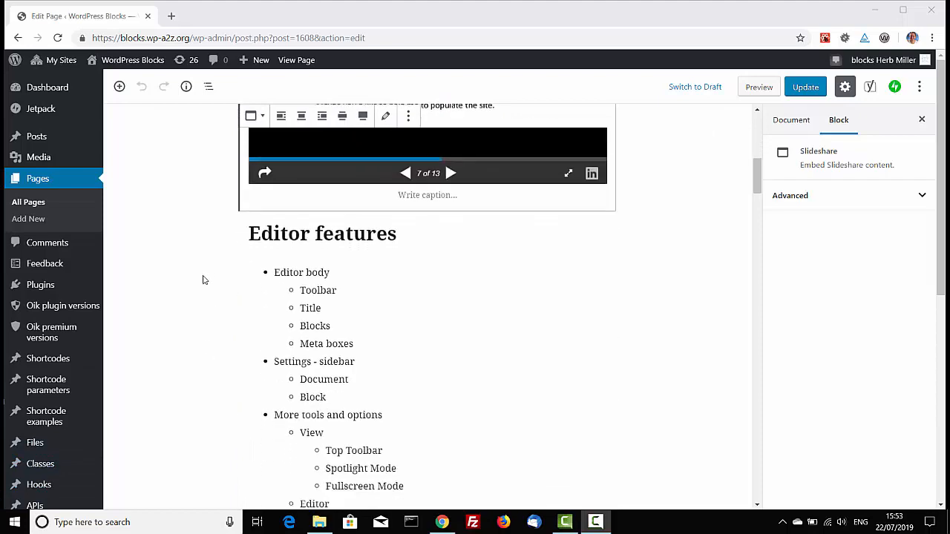
{"action": "scroll", "coordinate": [406, 250], "scroll_direction": "down", "scroll_amount": 7}
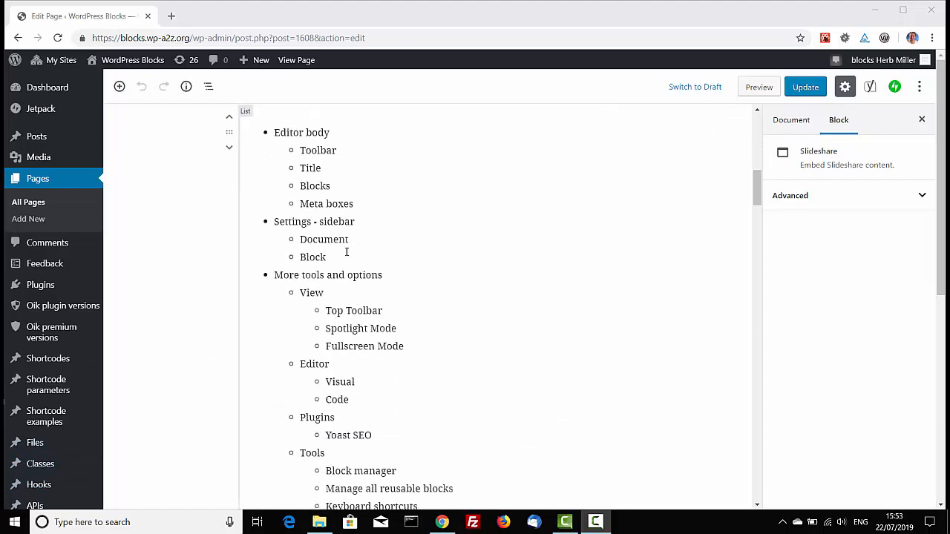
{"action": "scroll", "coordinate": [348, 275], "scroll_direction": "up", "scroll_amount": 8}
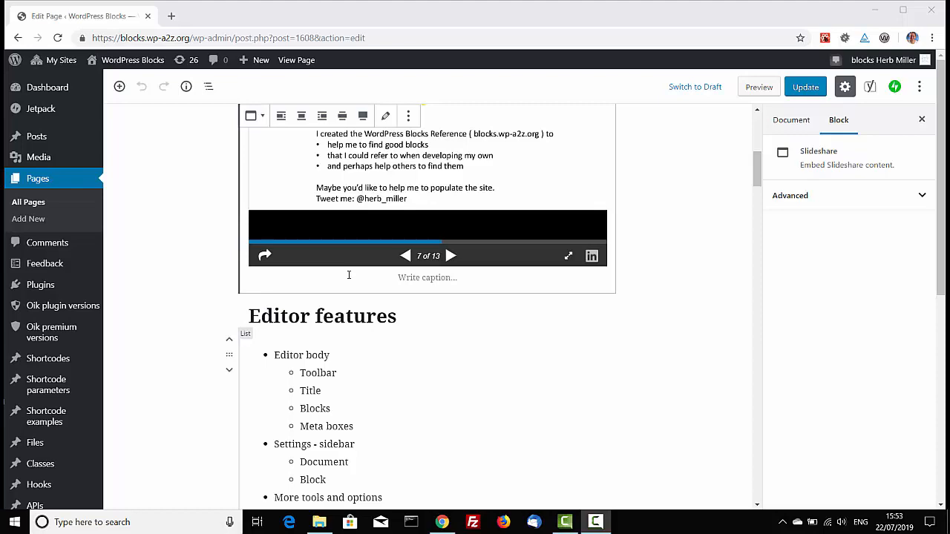
{"action": "scroll", "coordinate": [196, 240], "scroll_direction": "up", "scroll_amount": 6}
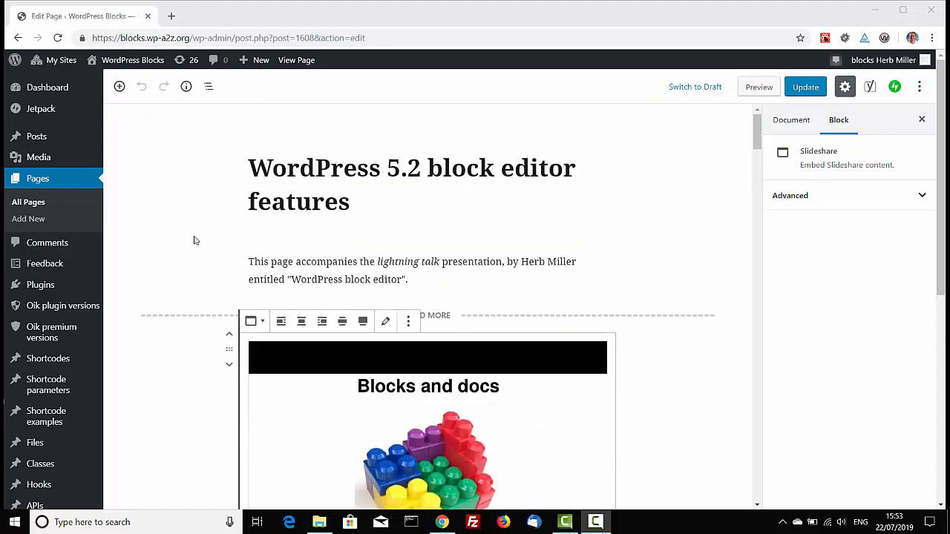
{"action": "scroll", "coordinate": [363, 238], "scroll_direction": "down", "scroll_amount": 2}
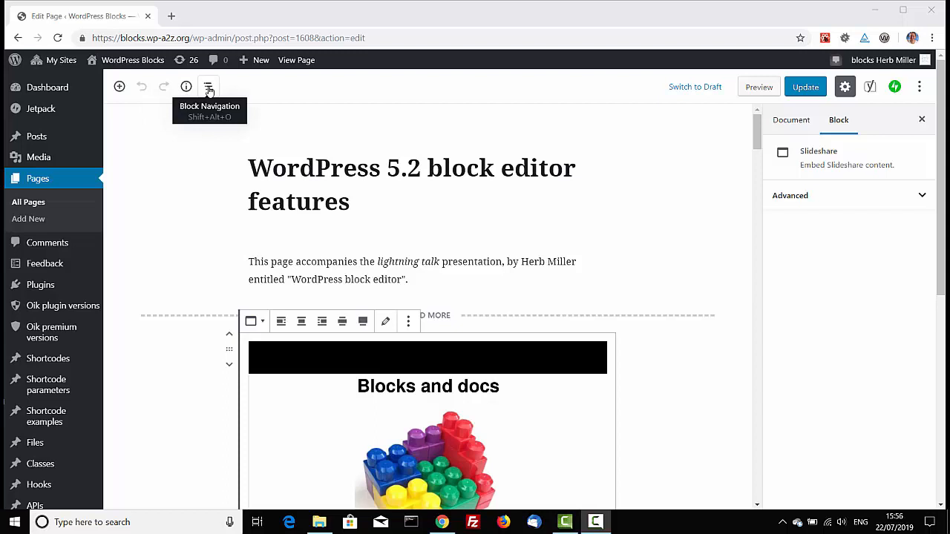
Hide and reshow the settings sidebar, and examine the page's Document settings.
{"action": "left_click", "coordinate": [844, 87]}
{"action": "left_click", "coordinate": [844, 88]}
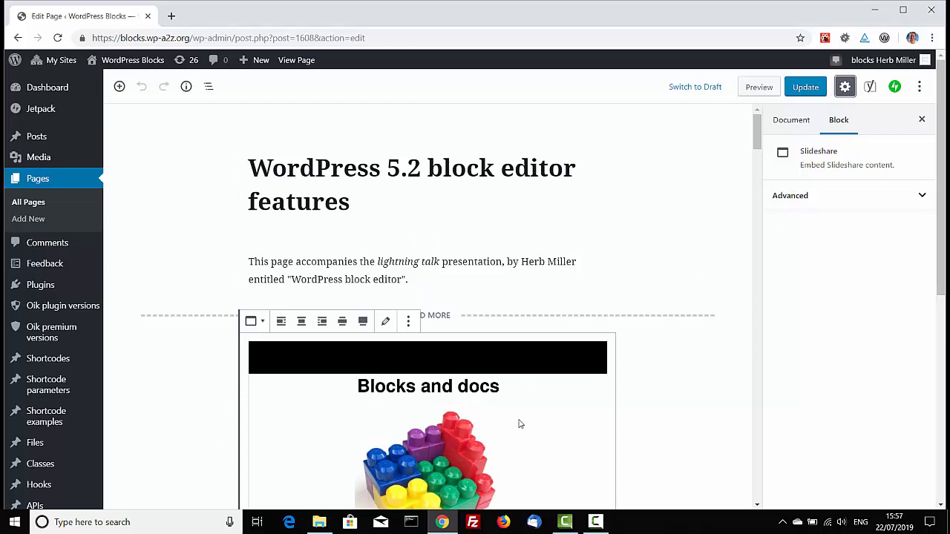
{"action": "left_click", "coordinate": [791, 122]}
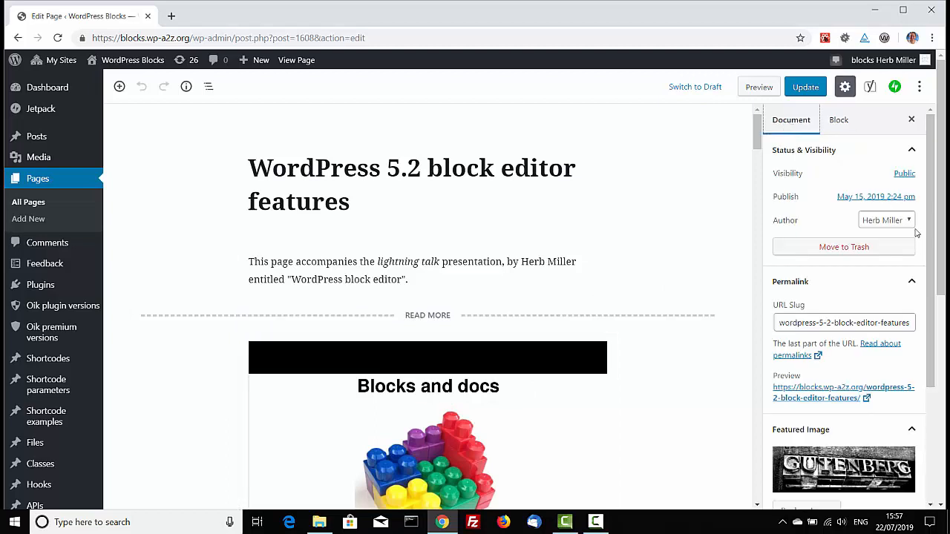
{"action": "mouse_move", "coordinate": [931, 248]}
{"action": "left_mouse_down"}
{"action": "mouse_move", "coordinate": [935, 375]}
{"action": "mouse_move", "coordinate": [938, 252]}
{"action": "left_mouse_up"}
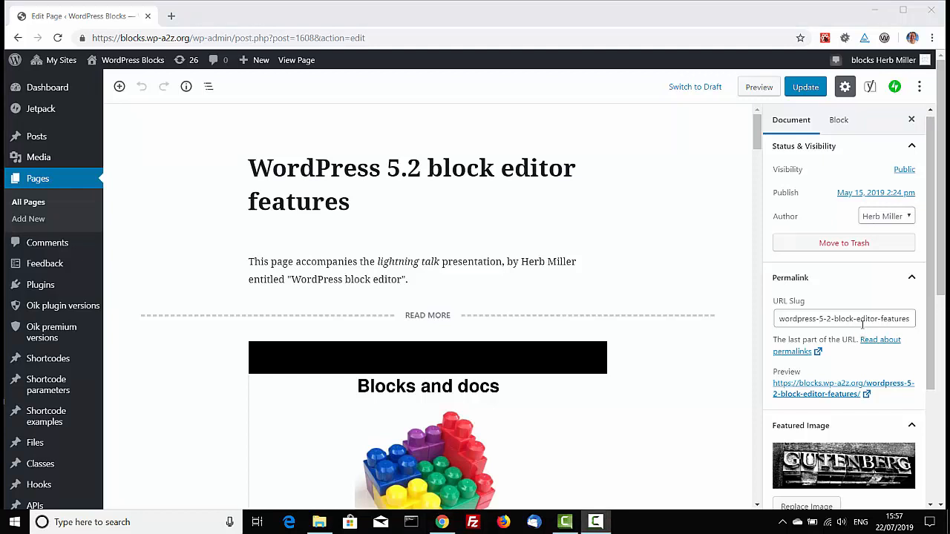
Try the Top Toolbar view option and switch it off again.
{"action": "left_click", "coordinate": [920, 88]}
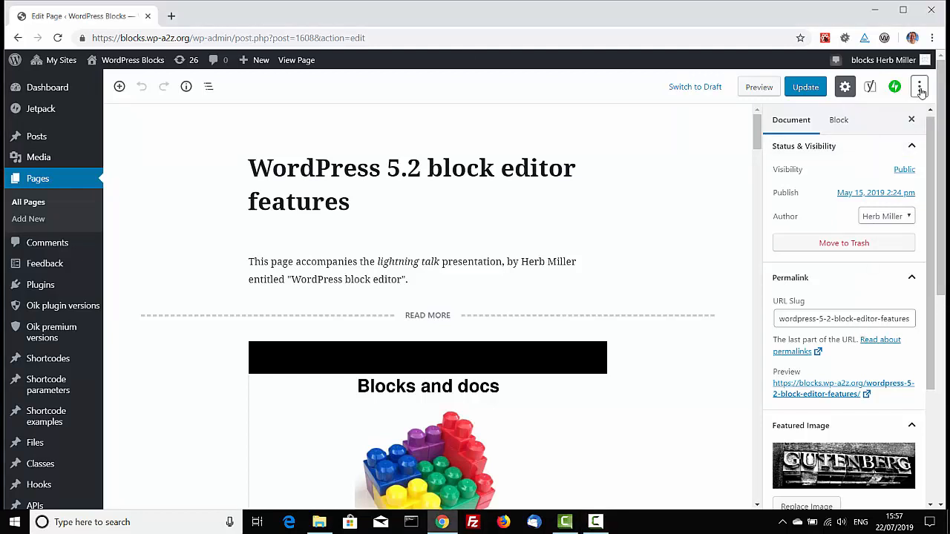
{"action": "left_click", "coordinate": [920, 87]}
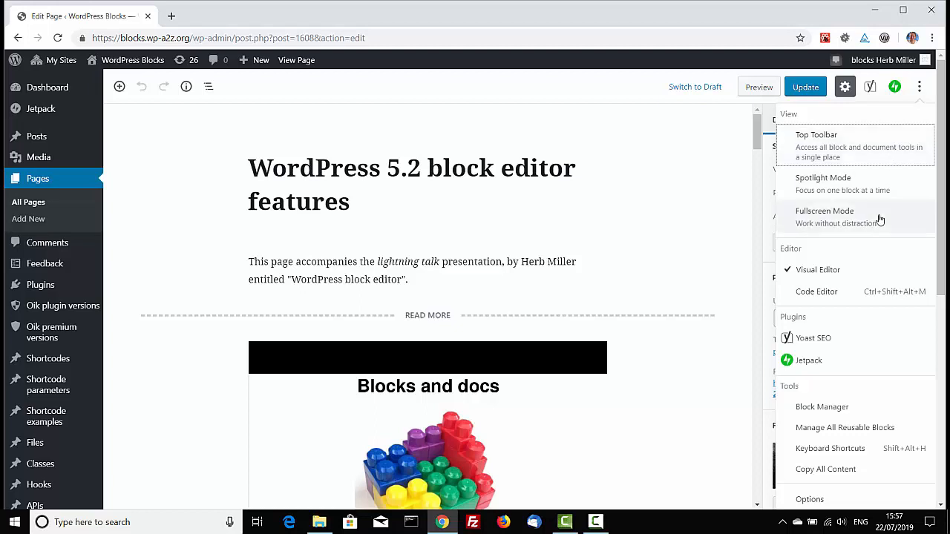
{"action": "left_click", "coordinate": [814, 149]}
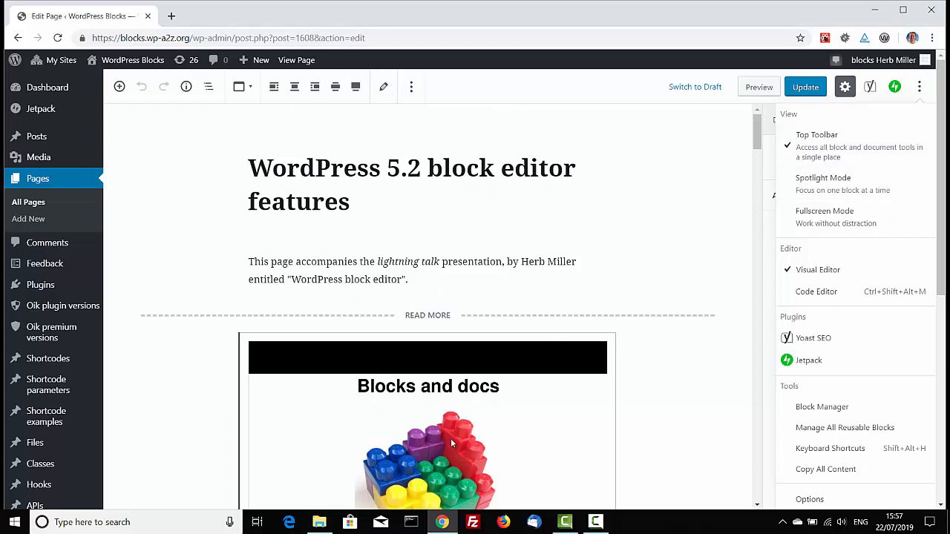
{"action": "left_click", "coordinate": [821, 154]}
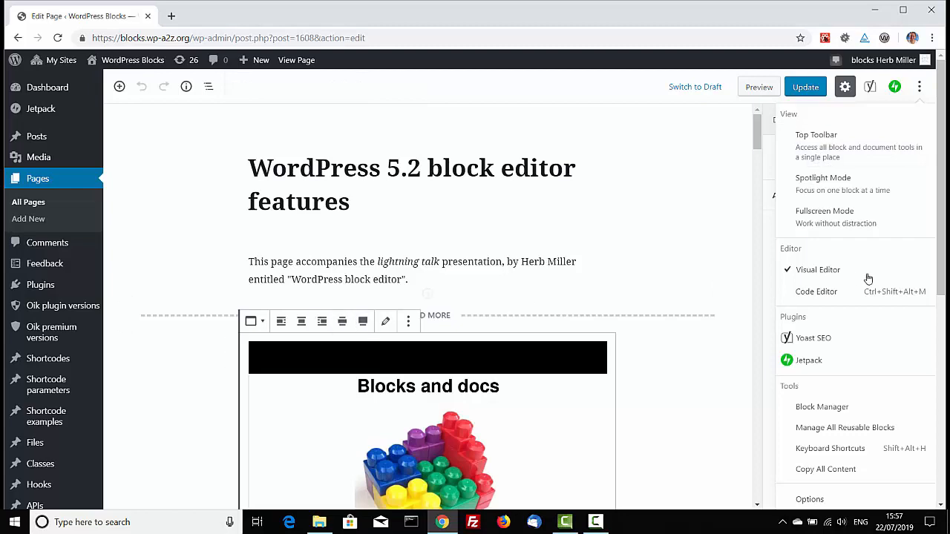
Try Spotlight Mode while looking over the page content and try Fullscreen Mode, switching each one off again.
{"action": "left_click", "coordinate": [816, 185]}
{"action": "scroll", "coordinate": [534, 400], "scroll_direction": "down", "scroll_amount": 2}
{"action": "scroll", "coordinate": [534, 400], "scroll_direction": "down", "scroll_amount": 7}
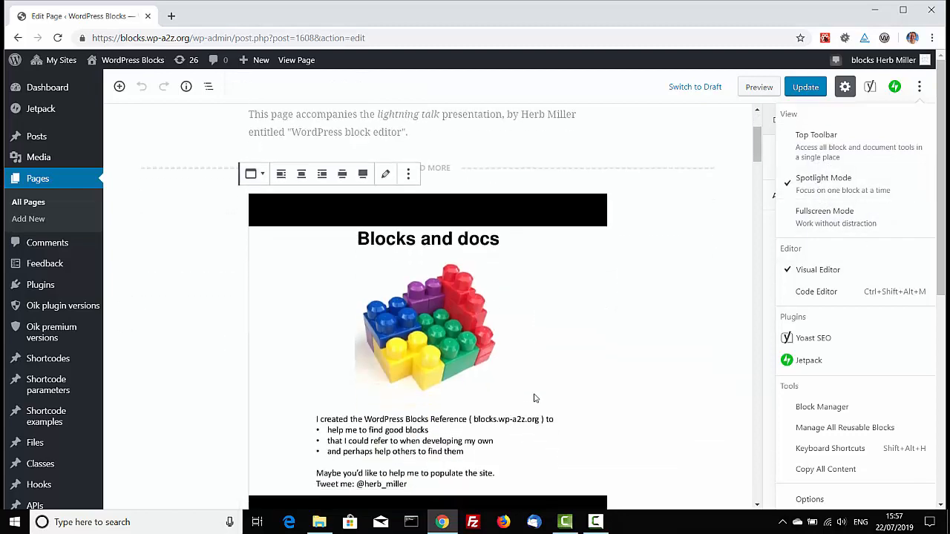
{"action": "scroll", "coordinate": [538, 394], "scroll_direction": "down", "scroll_amount": 5}
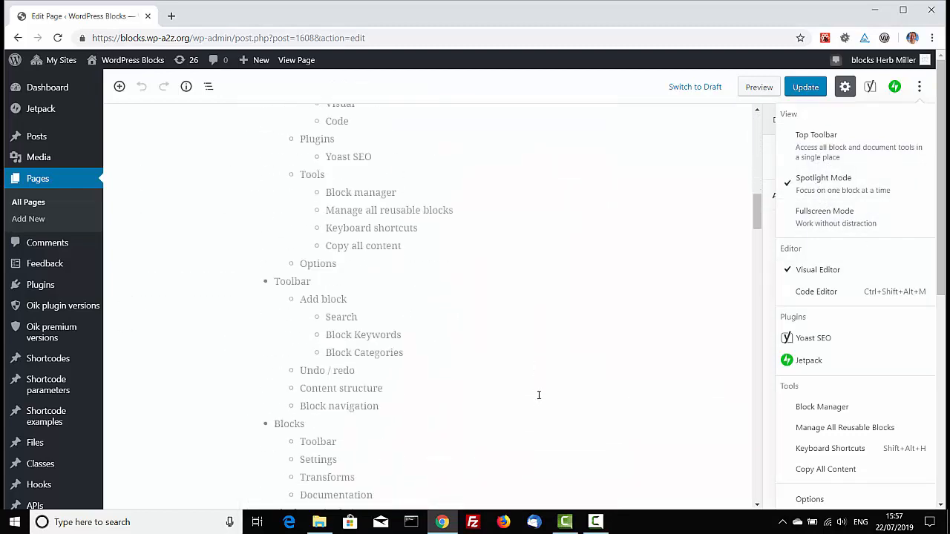
{"action": "scroll", "coordinate": [538, 394], "scroll_direction": "up", "scroll_amount": 11}
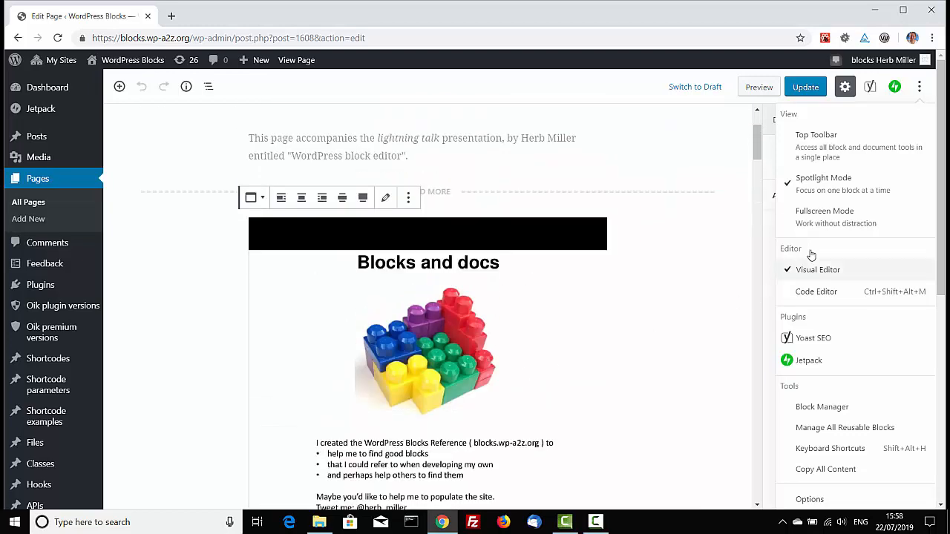
{"action": "left_click", "coordinate": [811, 186]}
{"action": "left_click", "coordinate": [812, 212]}
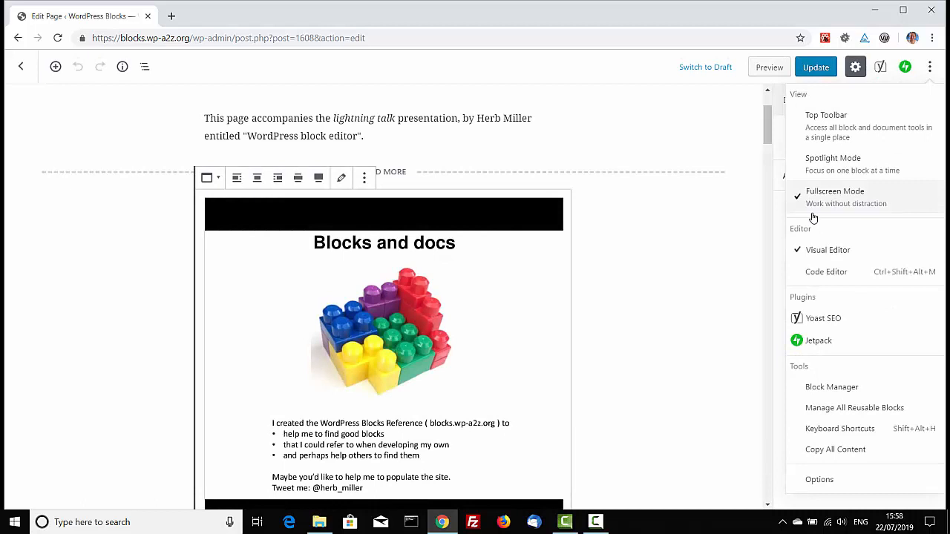
{"action": "left_click", "coordinate": [813, 202]}
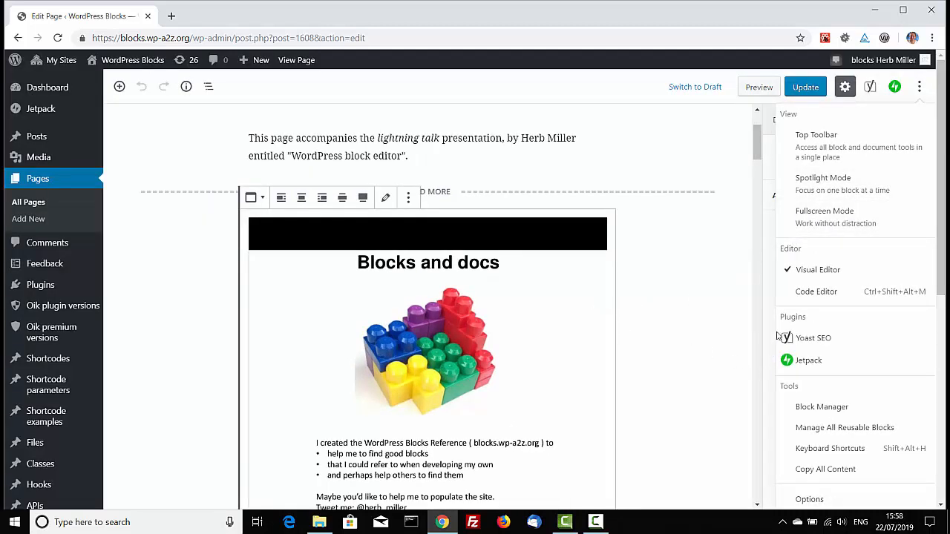
Examine the page in the Code Editor, highlight the Slideshare block's markup, and return to the Visual Editor.
{"action": "left_click", "coordinate": [809, 291]}
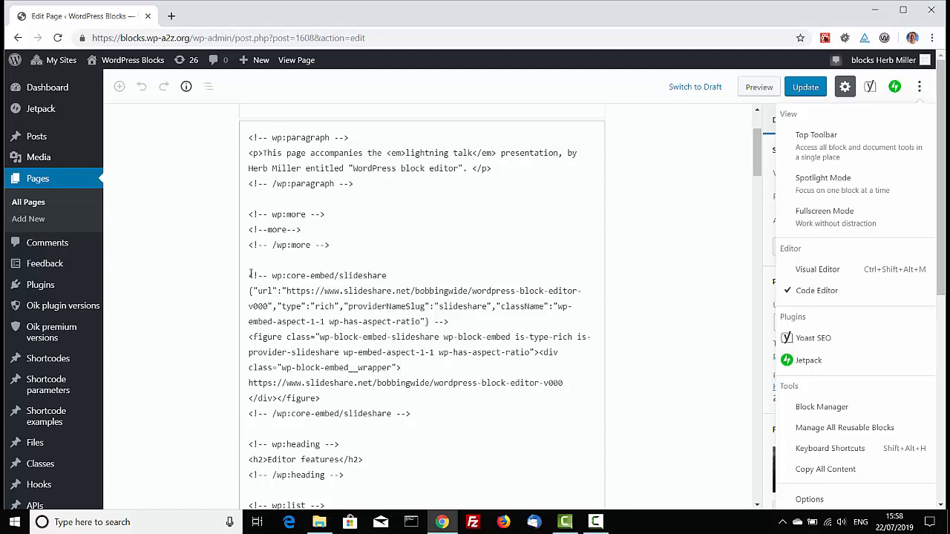
{"action": "left_click_drag", "start_coordinate": [250, 275], "coordinate": [395, 424]}
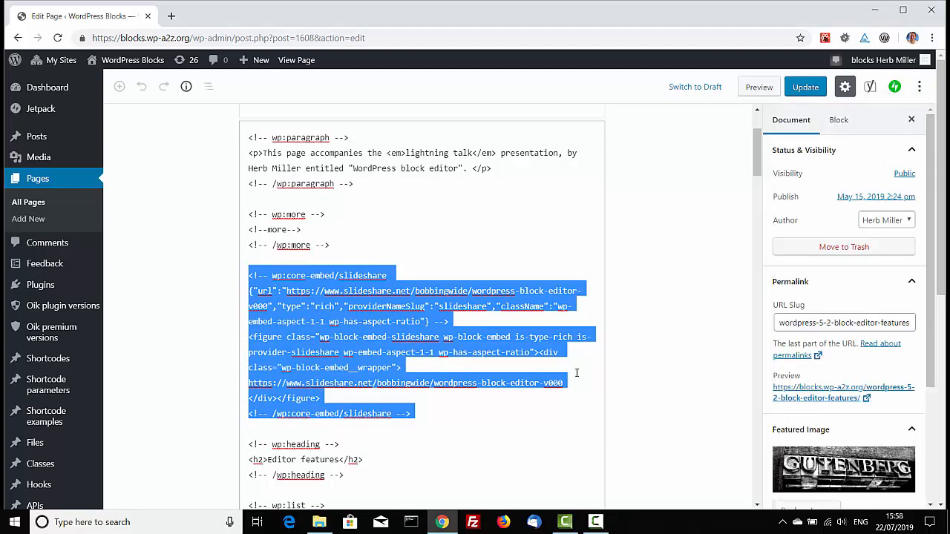
{"action": "scroll", "coordinate": [708, 147], "scroll_direction": "up", "scroll_amount": 2}
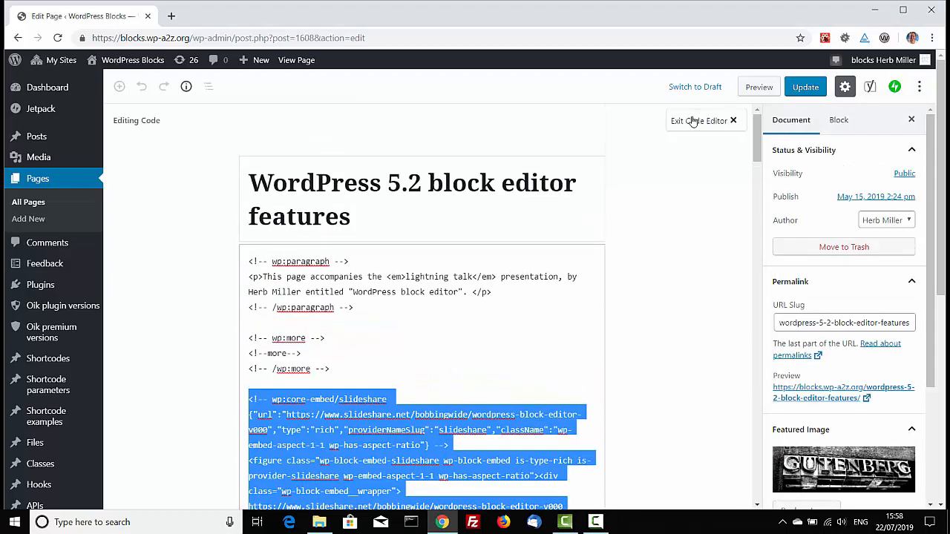
{"action": "left_click", "coordinate": [697, 120]}
{"action": "scroll", "coordinate": [444, 307], "scroll_direction": "down", "scroll_amount": 1}
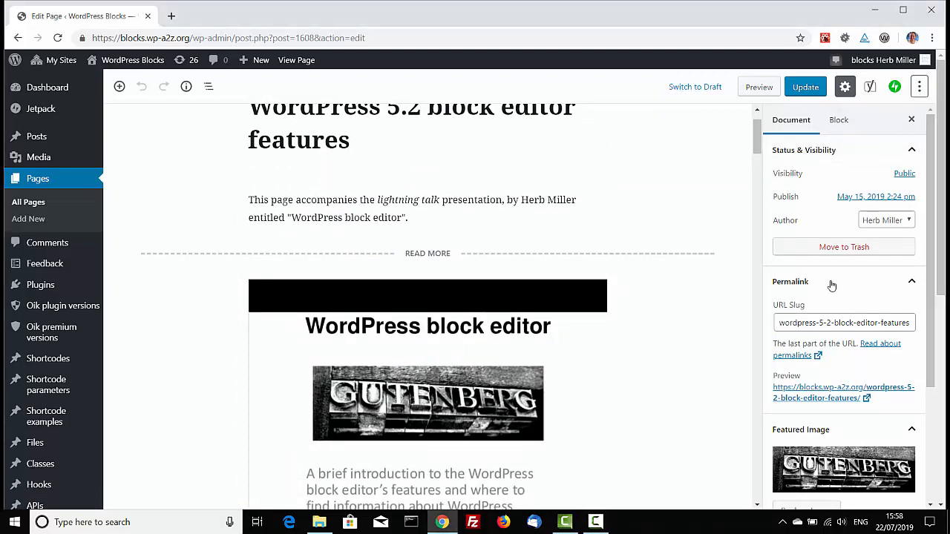
Review the page's Yoast SEO readability analysis and open its Jetpack settings.
{"action": "left_click", "coordinate": [919, 87]}
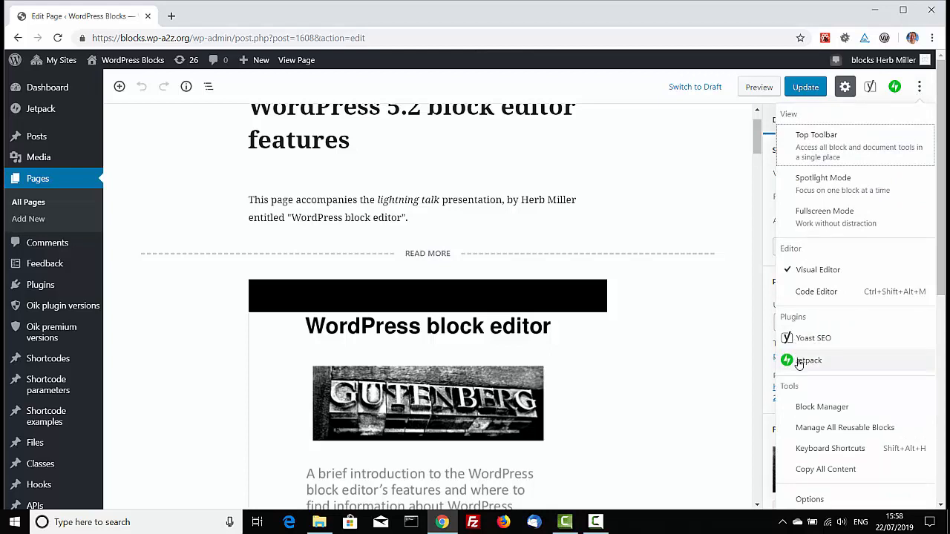
{"action": "left_click", "coordinate": [873, 87]}
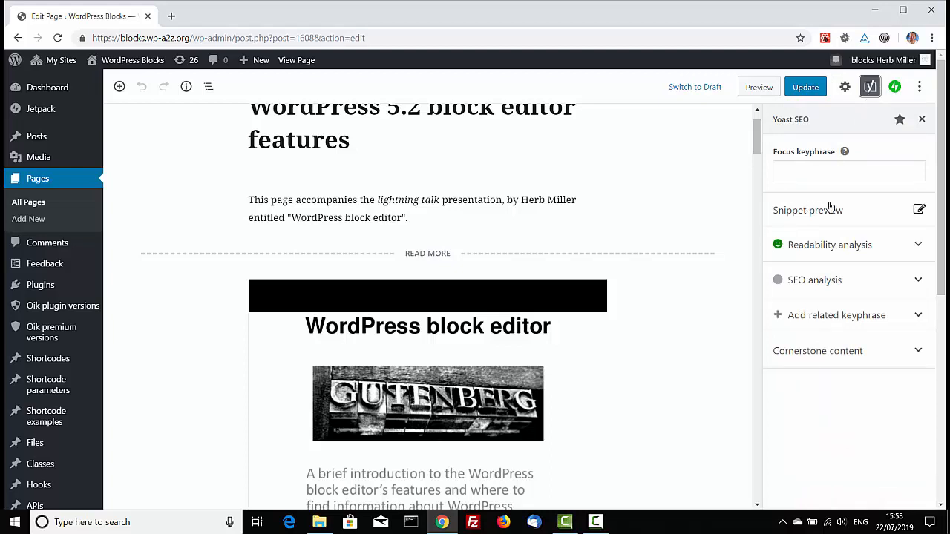
{"action": "left_click", "coordinate": [857, 248]}
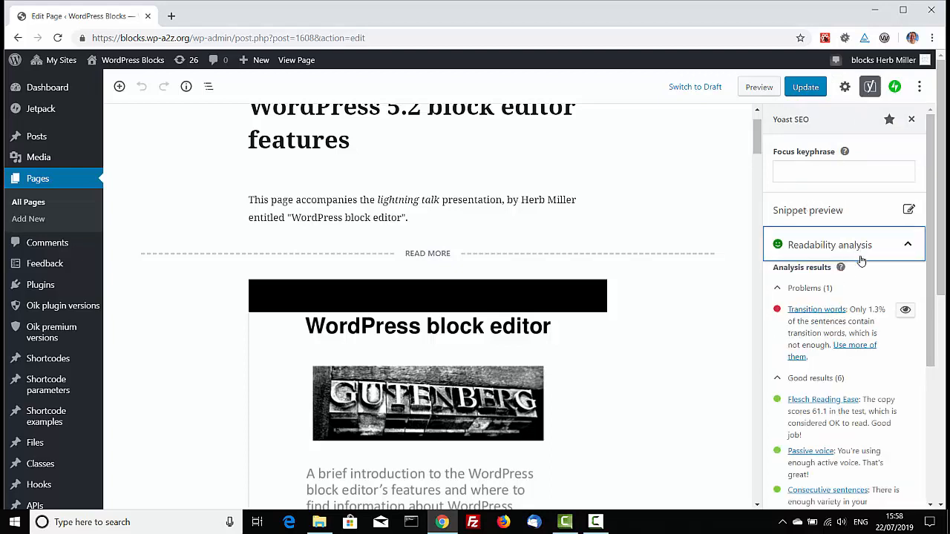
{"action": "scroll", "coordinate": [850, 290], "scroll_direction": "down", "scroll_amount": 3}
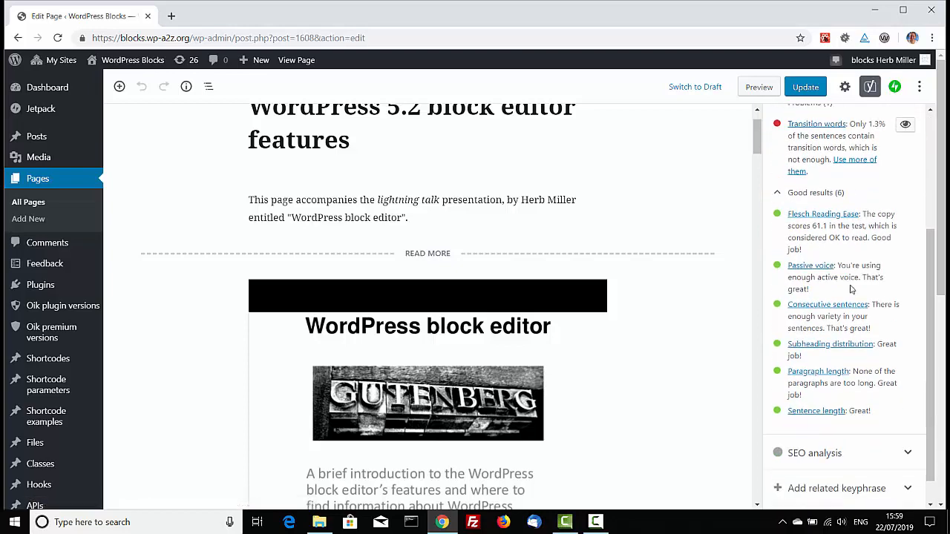
{"action": "scroll", "coordinate": [851, 289], "scroll_direction": "up", "scroll_amount": 3}
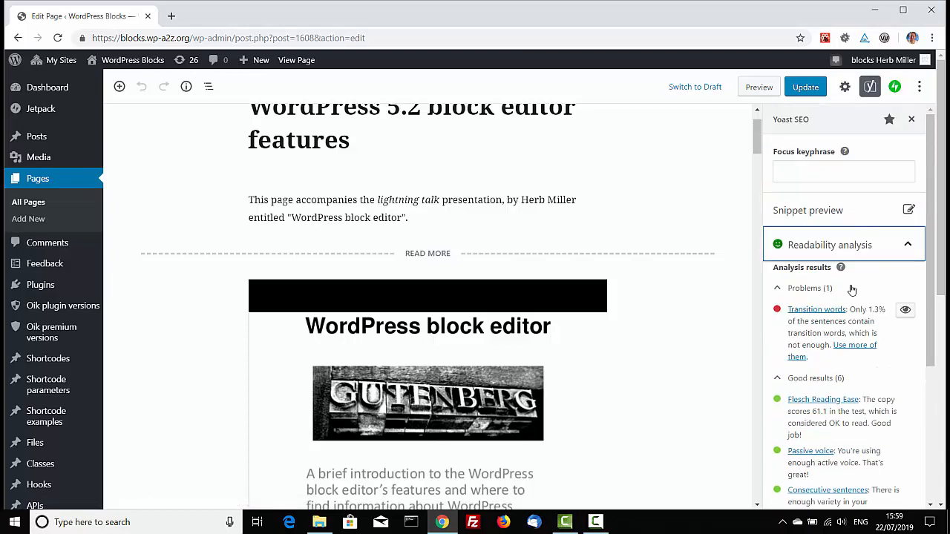
{"action": "left_click", "coordinate": [894, 87]}
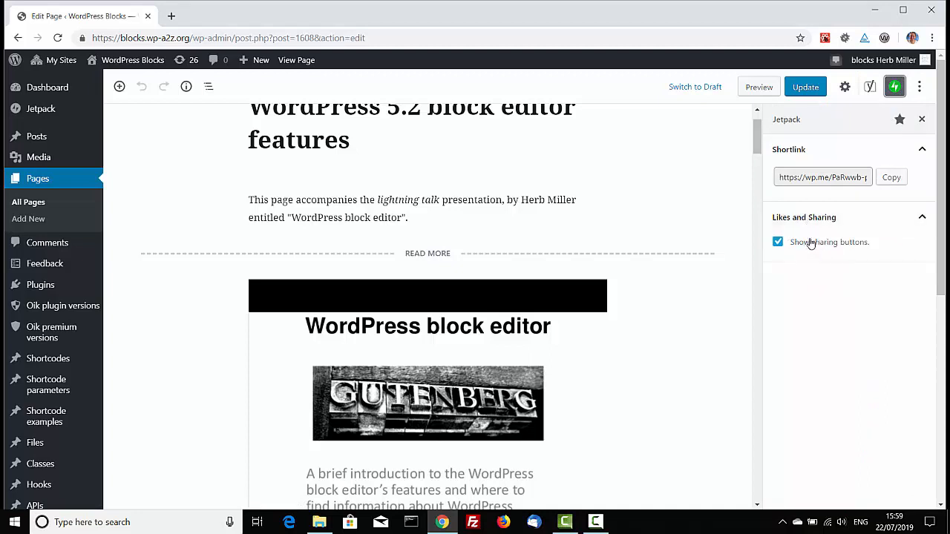
Unpin Jetpack from the editor toolbar, then unpin Yoast SEO and pin it again.
{"action": "left_click", "coordinate": [898, 119]}
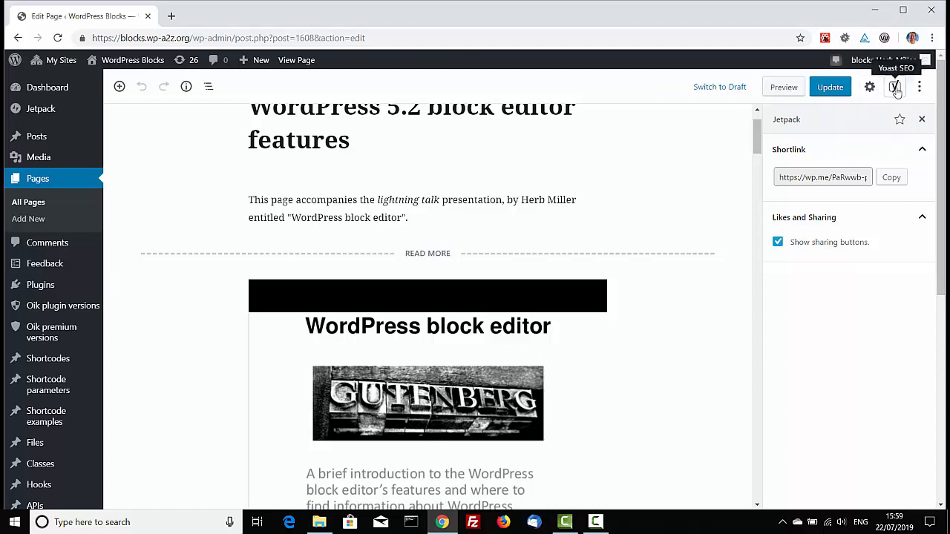
{"action": "left_click", "coordinate": [894, 86]}
{"action": "left_click", "coordinate": [899, 120]}
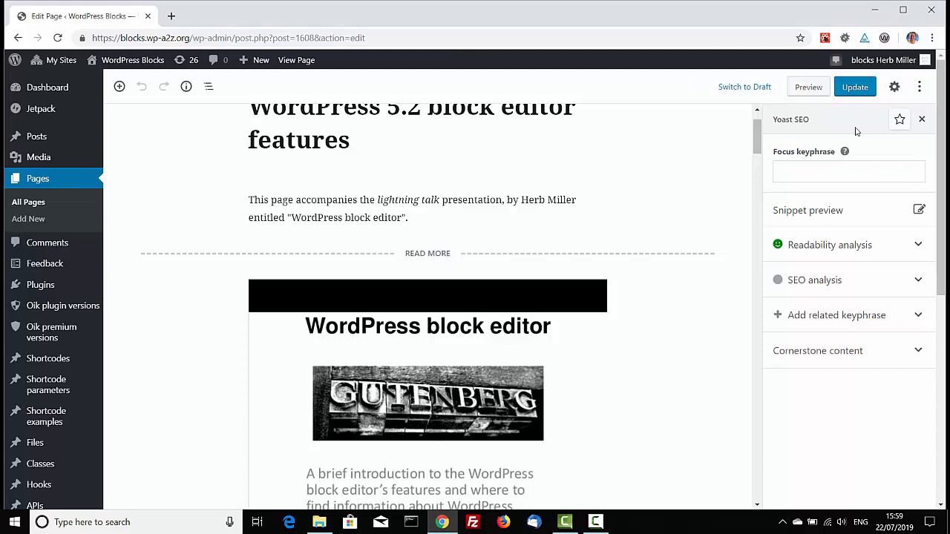
{"action": "left_click", "coordinate": [900, 120]}
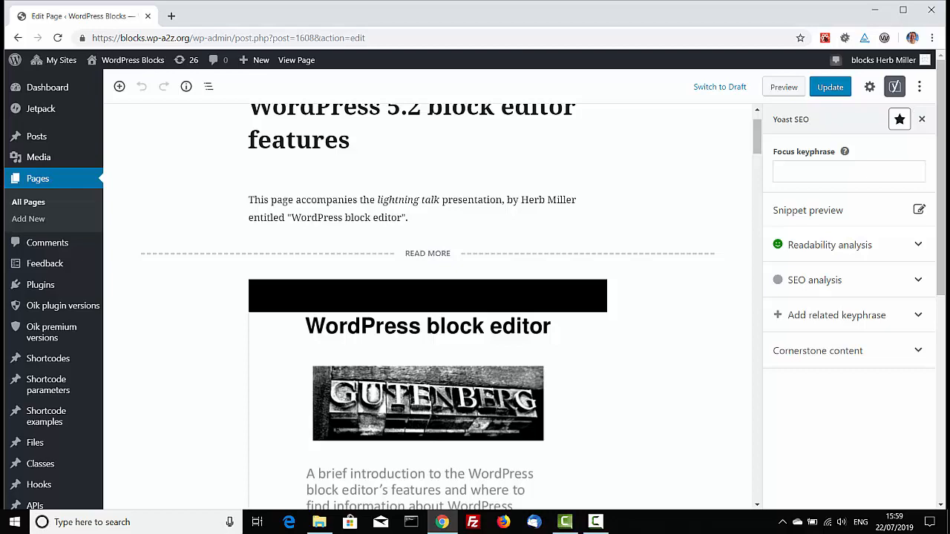
Disable the whole Embeds category in the Block Manager, look over its blocks, and enable the category again.
{"action": "left_click", "coordinate": [918, 86]}
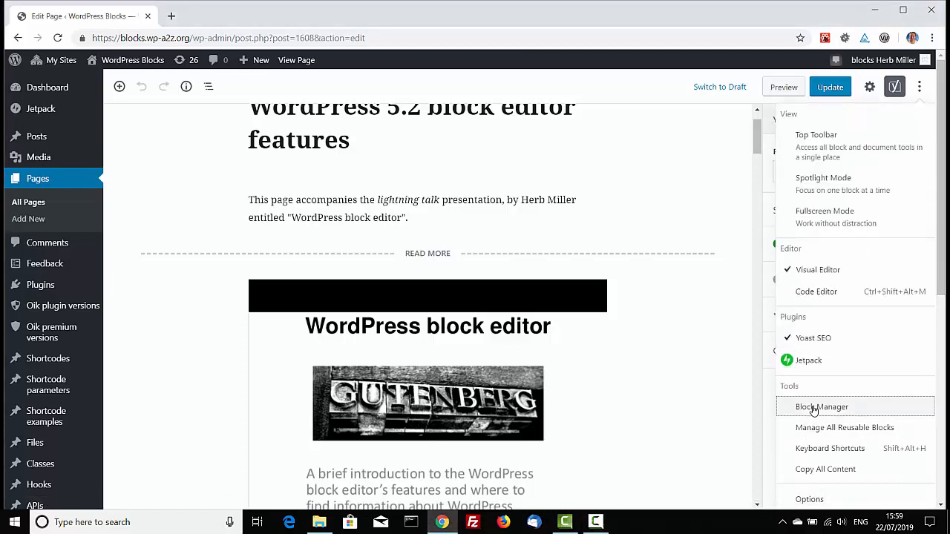
{"action": "left_click", "coordinate": [813, 409]}
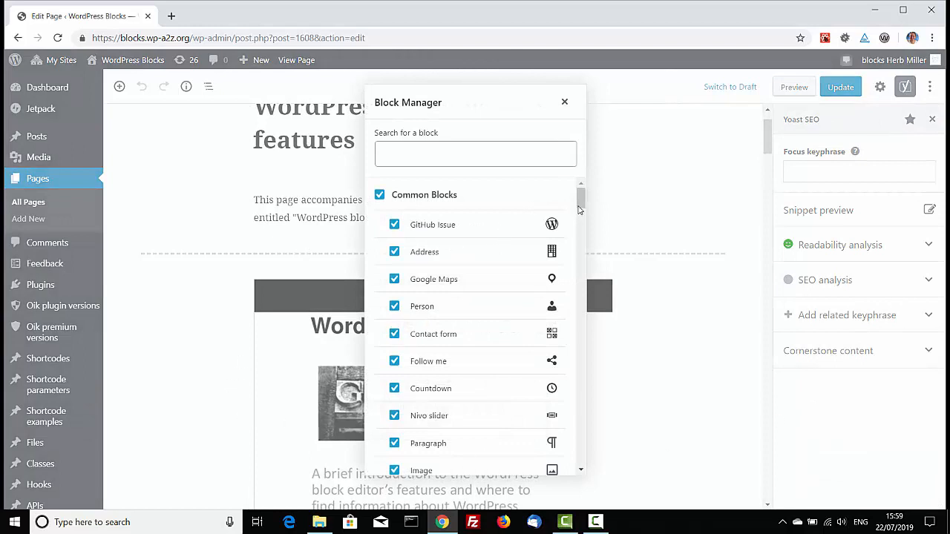
{"action": "left_click_drag", "start_coordinate": [579, 210], "coordinate": [577, 309]}
{"action": "left_click", "coordinate": [380, 321]}
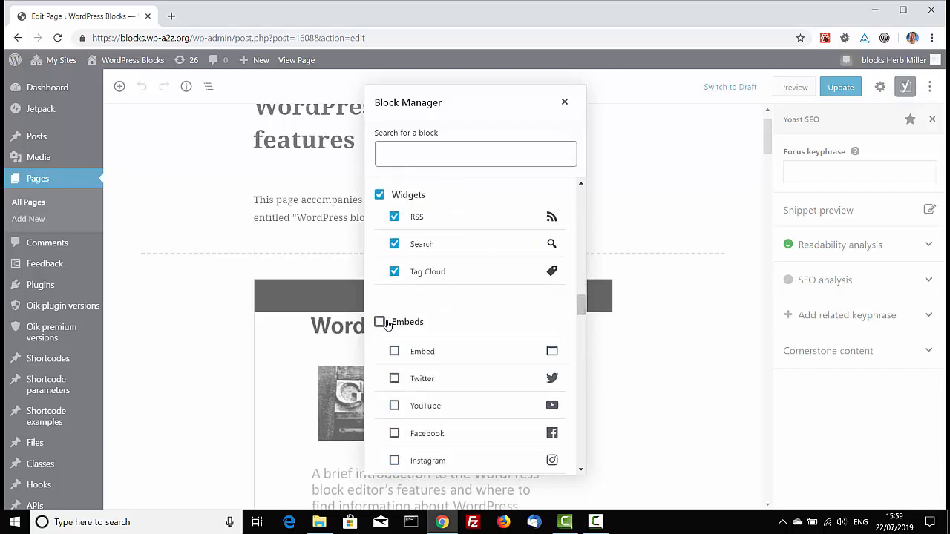
{"action": "scroll", "coordinate": [430, 333], "scroll_direction": "down", "scroll_amount": 2}
{"action": "scroll", "coordinate": [432, 334], "scroll_direction": "down", "scroll_amount": 3}
{"action": "scroll", "coordinate": [415, 331], "scroll_direction": "up", "scroll_amount": 5}
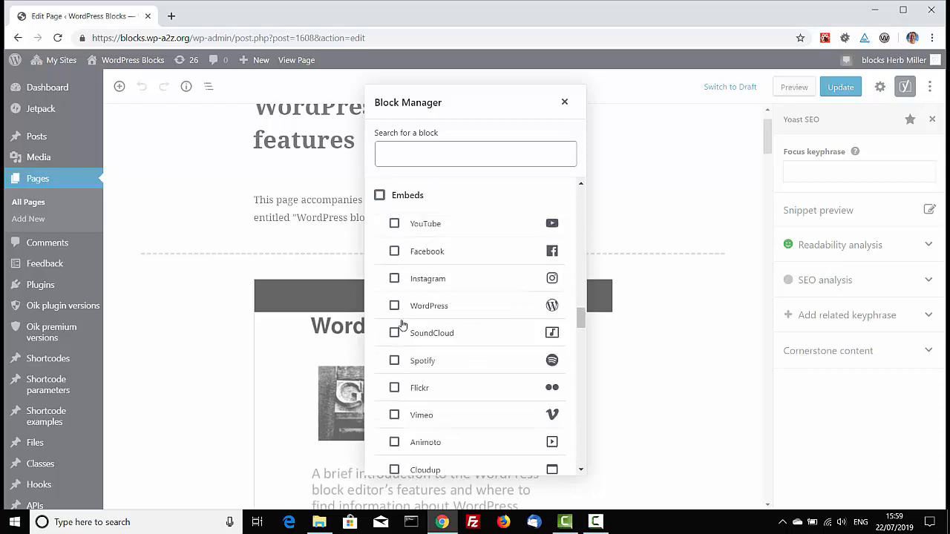
{"action": "left_click", "coordinate": [380, 262]}
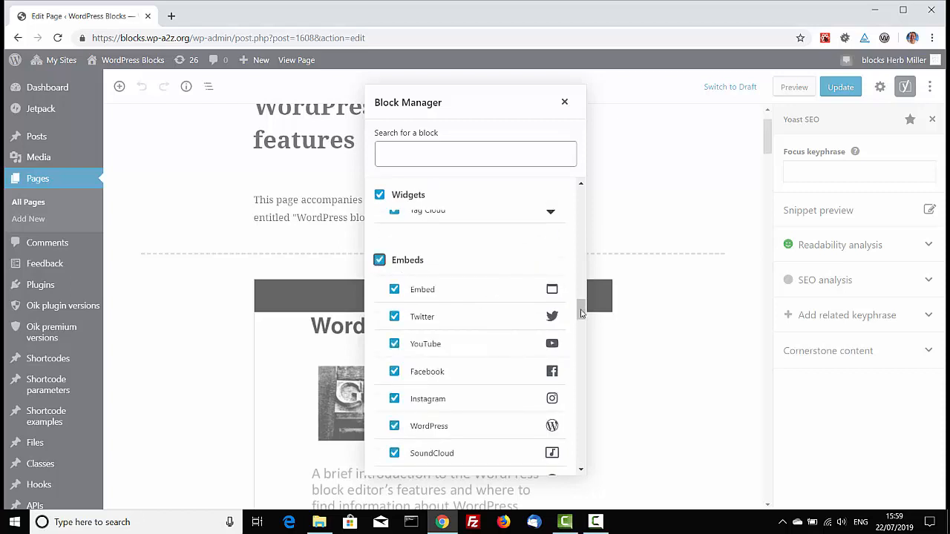
Search the Block Manager for "em", look through the matching blocks, and close the manager.
{"action": "left_click_drag", "start_coordinate": [582, 313], "coordinate": [604, 287]}
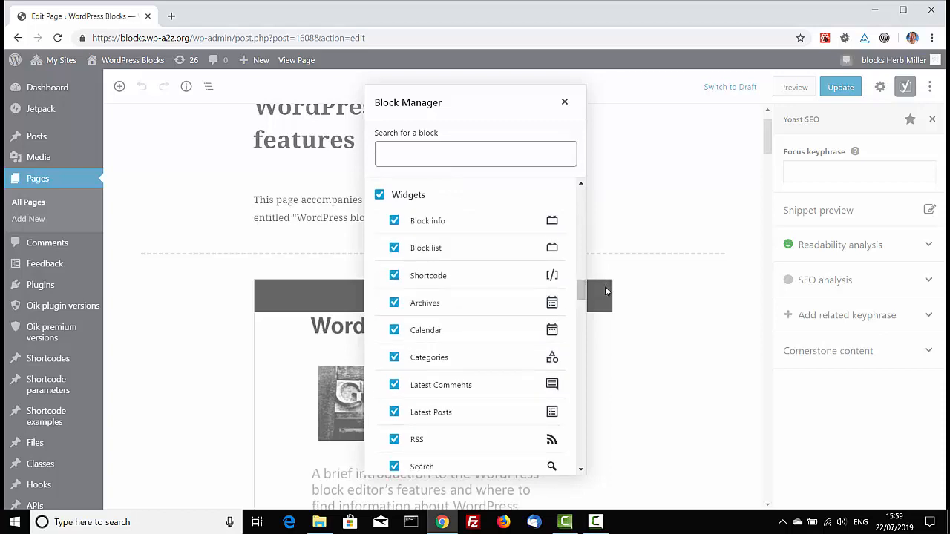
{"action": "left_click", "coordinate": [406, 156]}
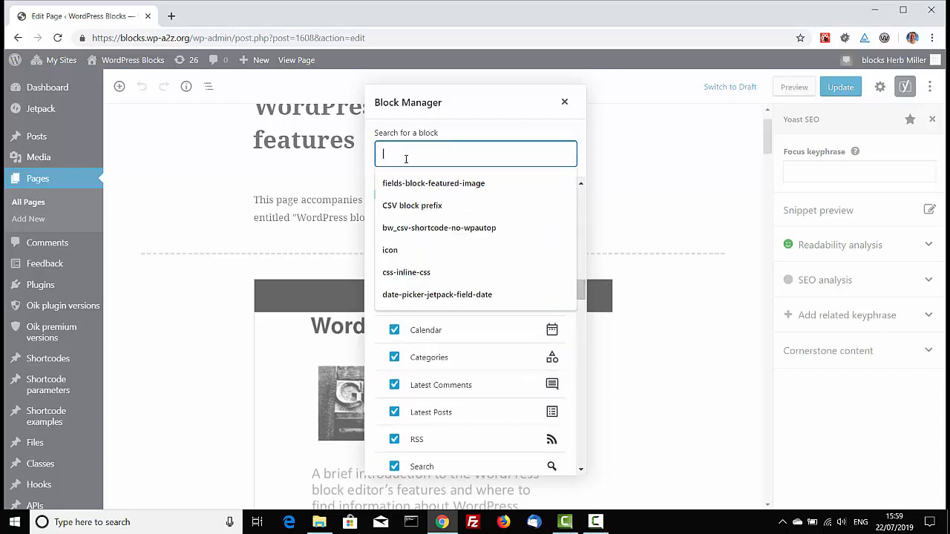
{"action": "type", "text": "em"}
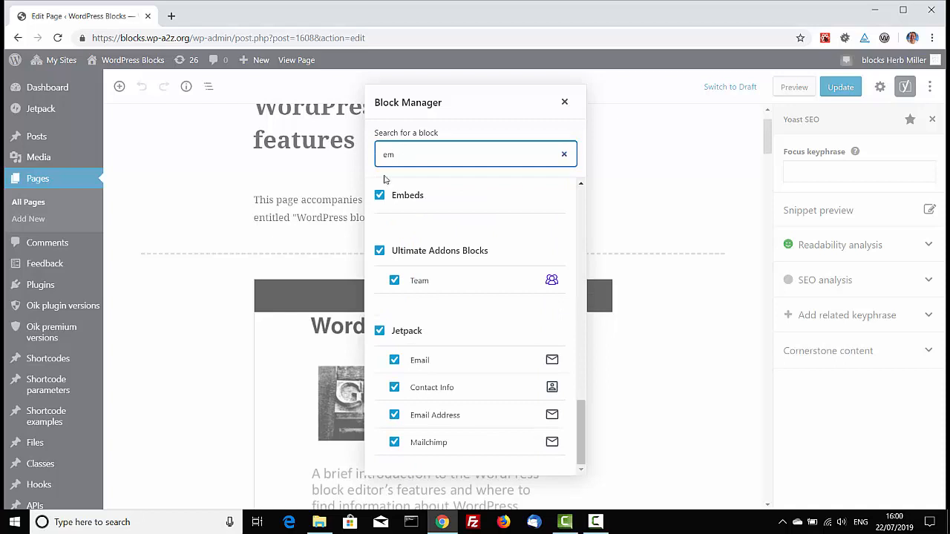
{"action": "left_click_drag", "start_coordinate": [582, 431], "coordinate": [582, 338]}
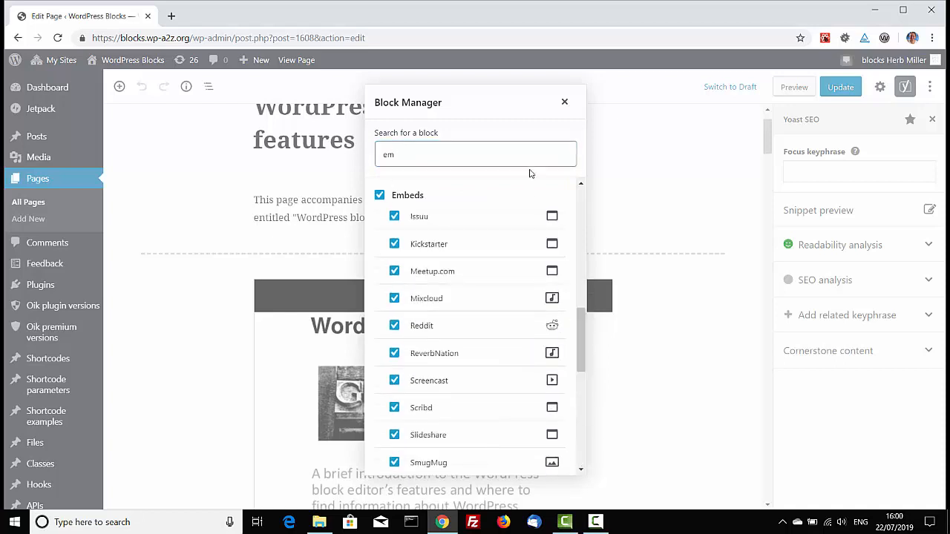
{"action": "left_click", "coordinate": [388, 154]}
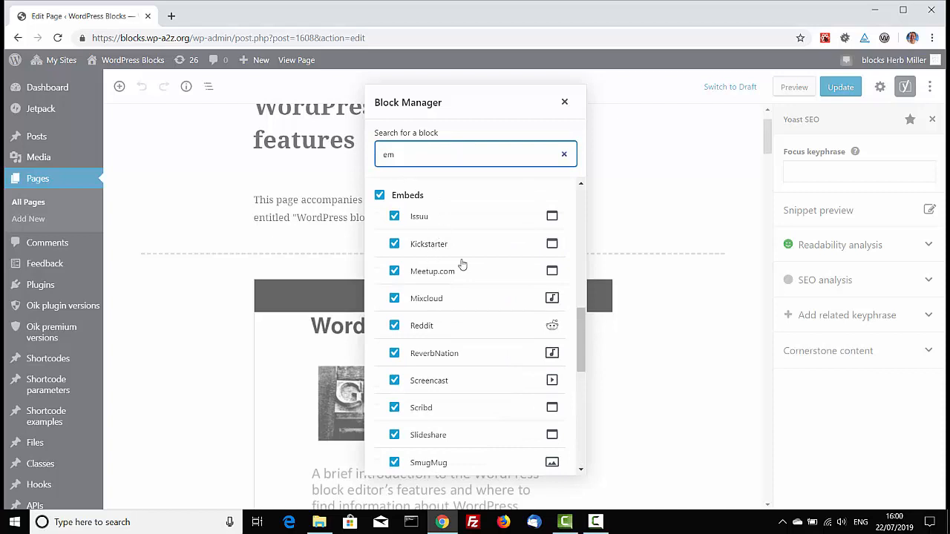
{"action": "scroll", "coordinate": [474, 285], "scroll_direction": "down", "scroll_amount": 3}
{"action": "left_click", "coordinate": [563, 102]}
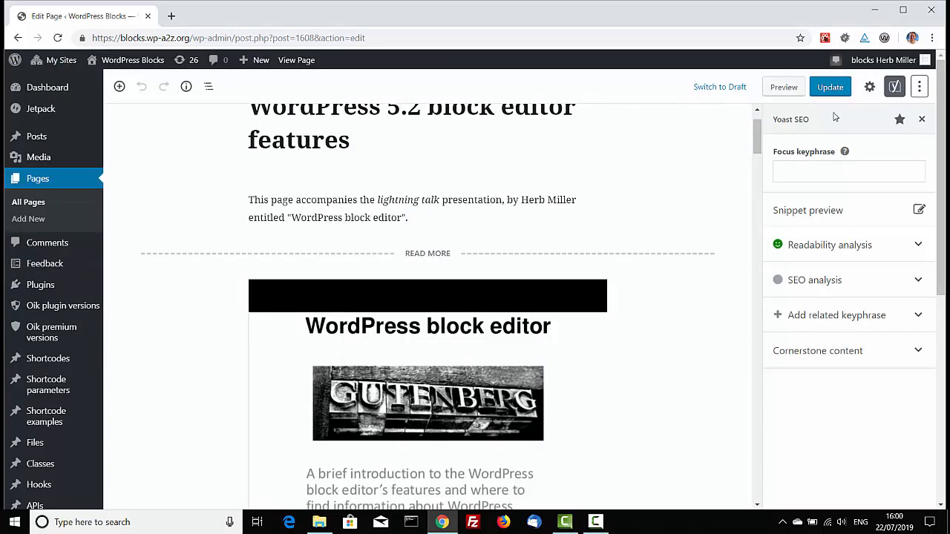
View the list of reusable blocks, open "See oik-plugins blocks", and return to the page being edited.
{"action": "key", "text": "F10"}
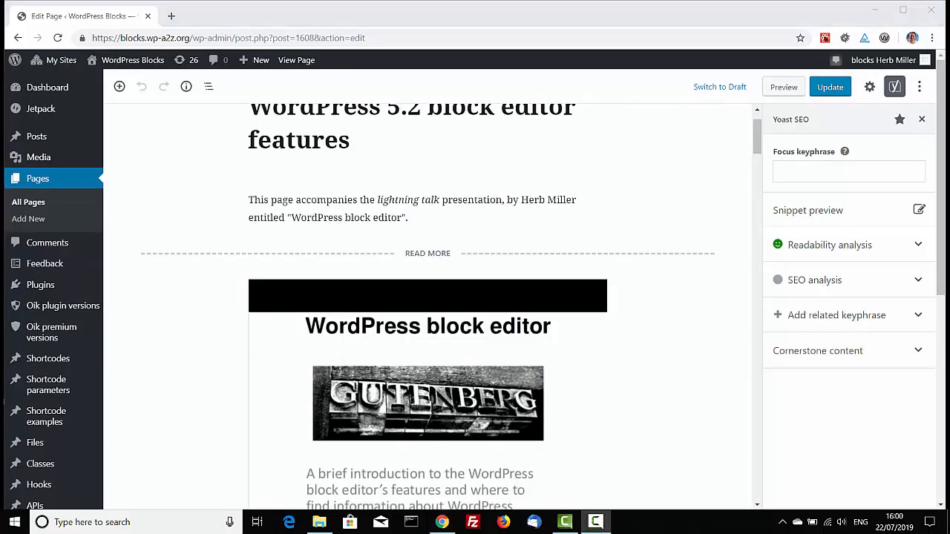
{"action": "left_click", "coordinate": [920, 86]}
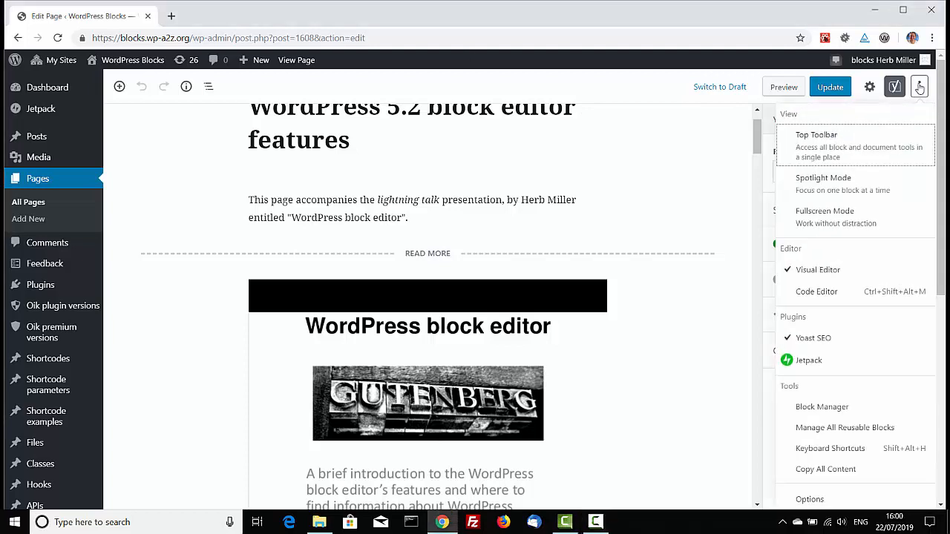
{"action": "left_click", "coordinate": [820, 427]}
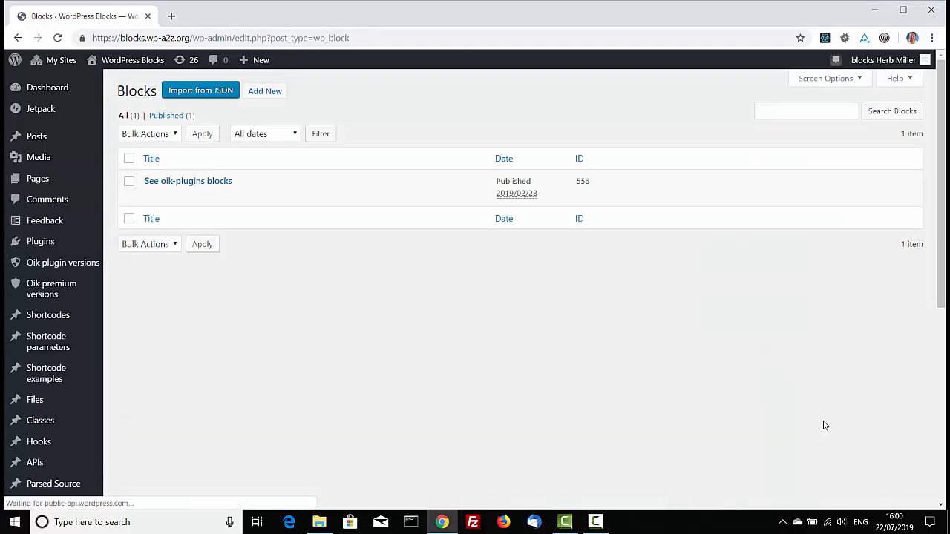
{"action": "left_click", "coordinate": [151, 196]}
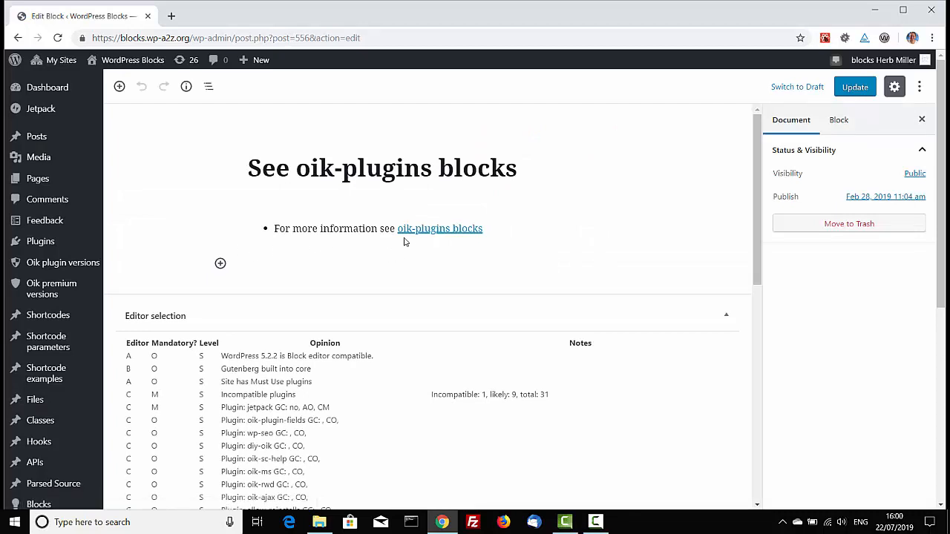
{"action": "left_click", "coordinate": [18, 37]}
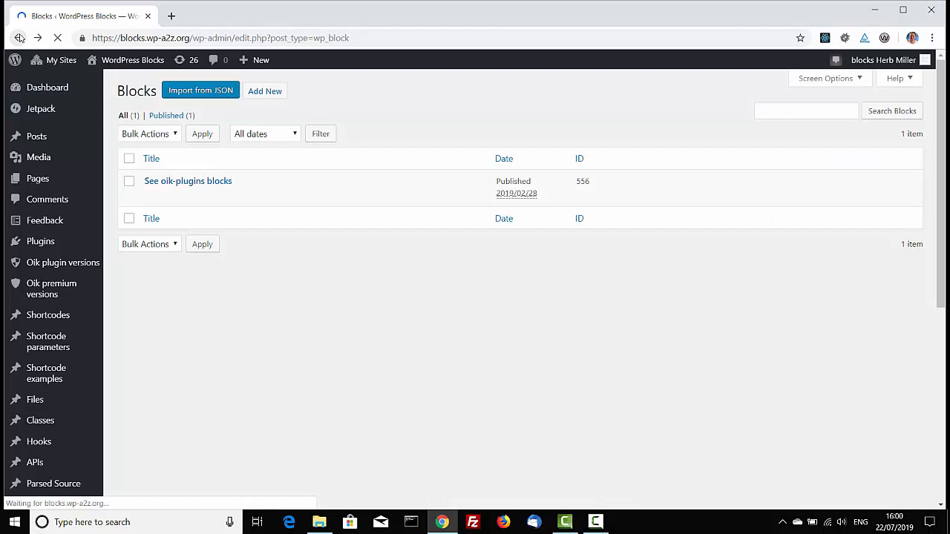
{"action": "left_click", "coordinate": [19, 38]}
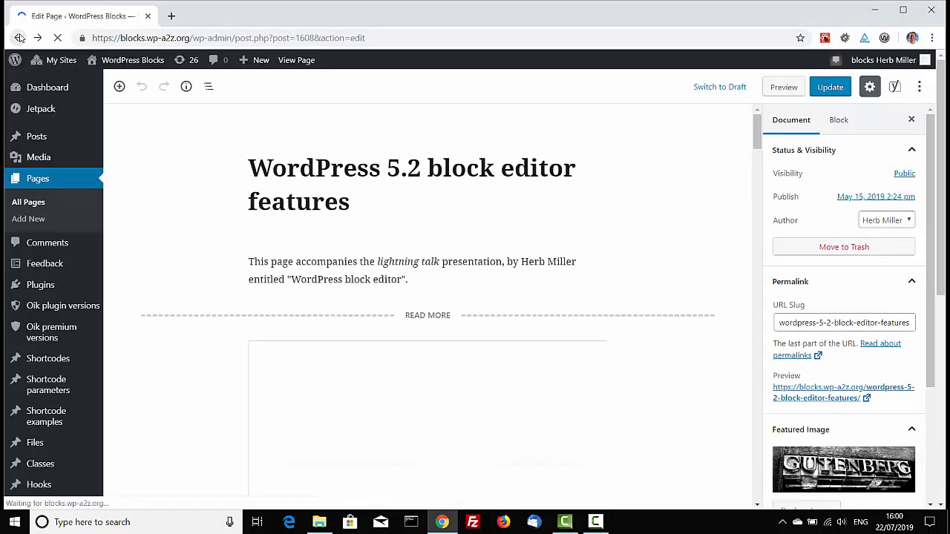
Review the editor's keyboard shortcuts list and close it.
{"action": "left_click", "coordinate": [919, 87]}
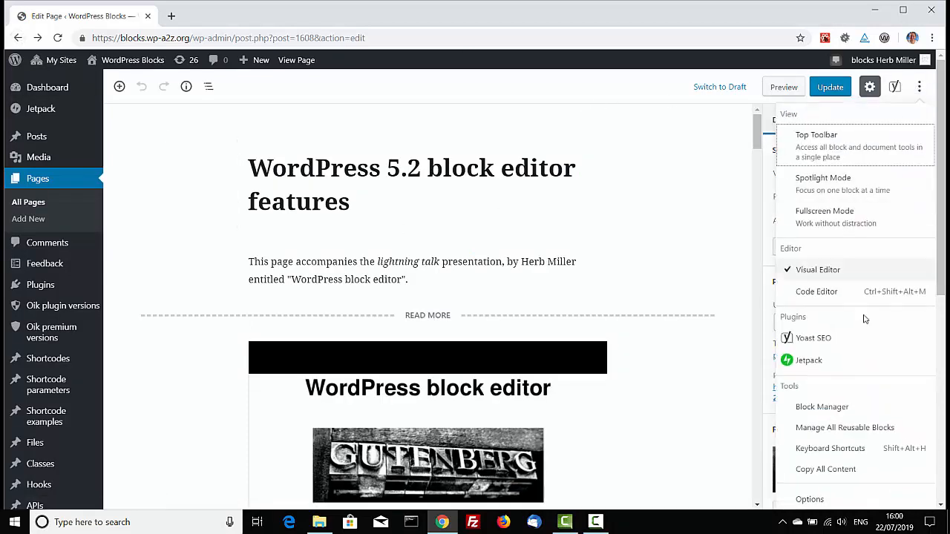
{"action": "left_click", "coordinate": [834, 453]}
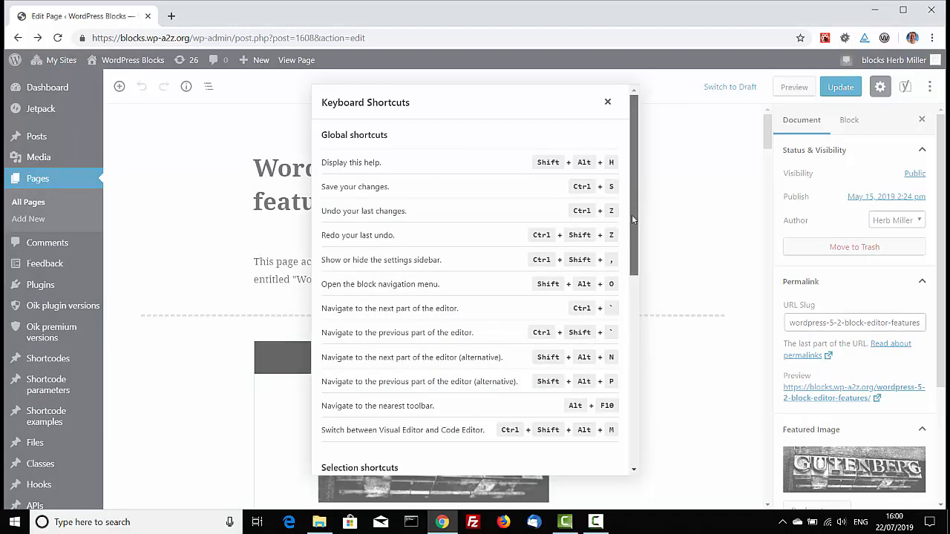
{"action": "left_click_drag", "start_coordinate": [631, 215], "coordinate": [645, 200]}
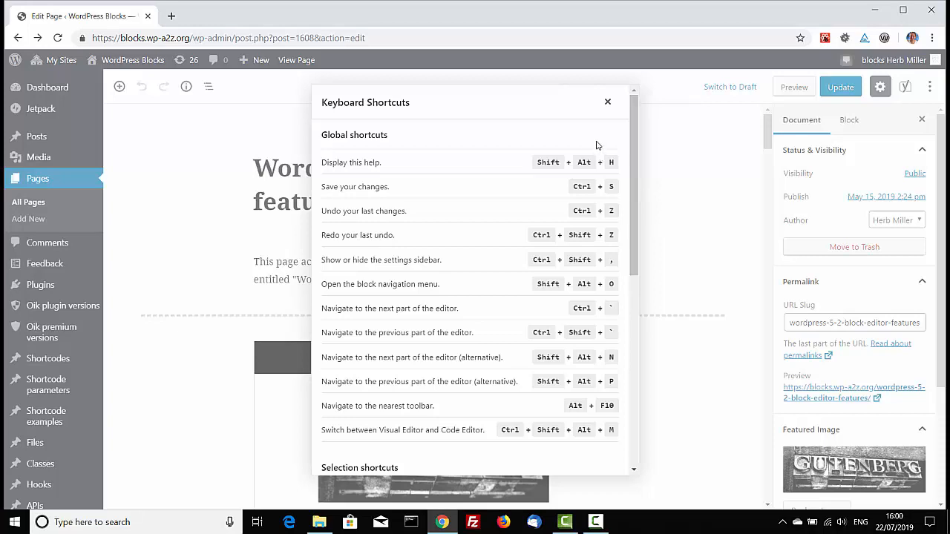
{"action": "left_click", "coordinate": [606, 103]}
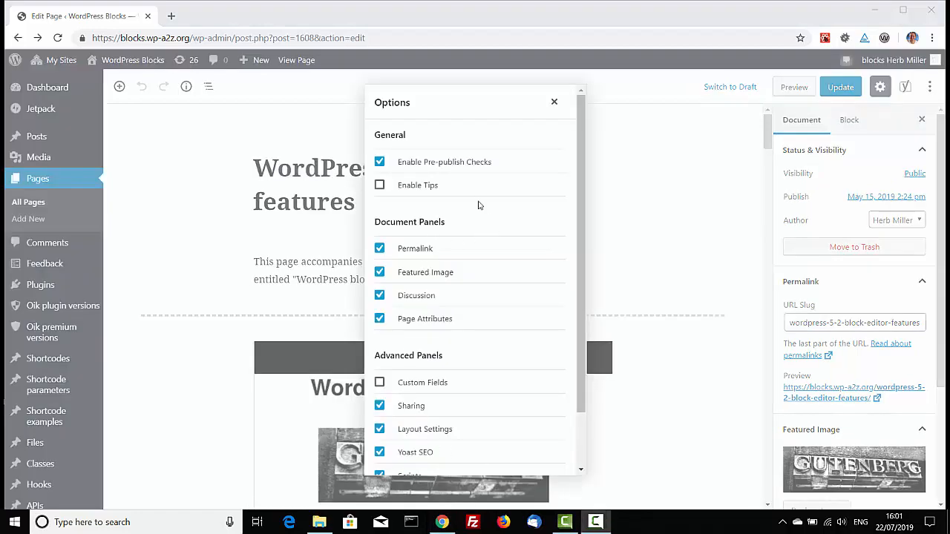
Review the editor Options, hide the Permalink and Featured Image document panels, show both again, and close the options.
{"action": "scroll", "coordinate": [587, 352], "scroll_direction": "down", "scroll_amount": 1}
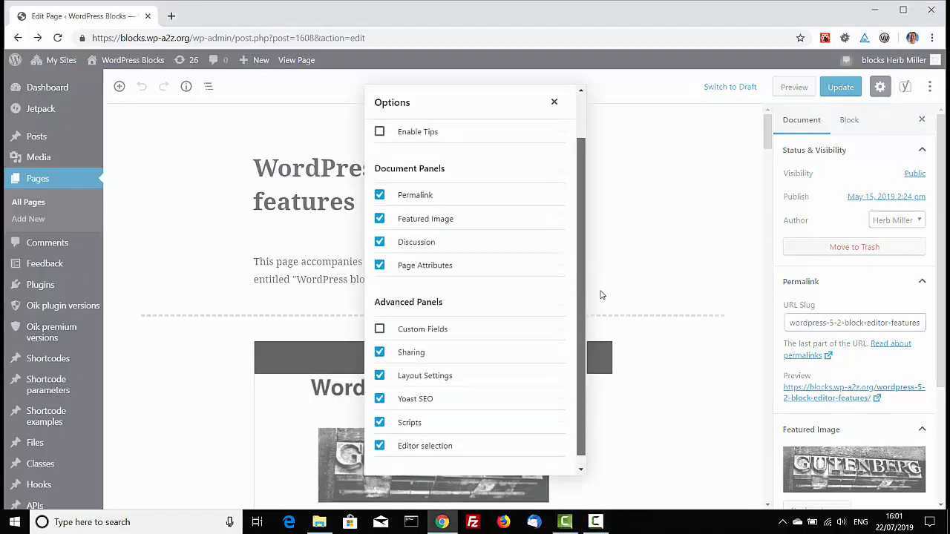
{"action": "scroll", "coordinate": [589, 273], "scroll_direction": "up", "scroll_amount": 1}
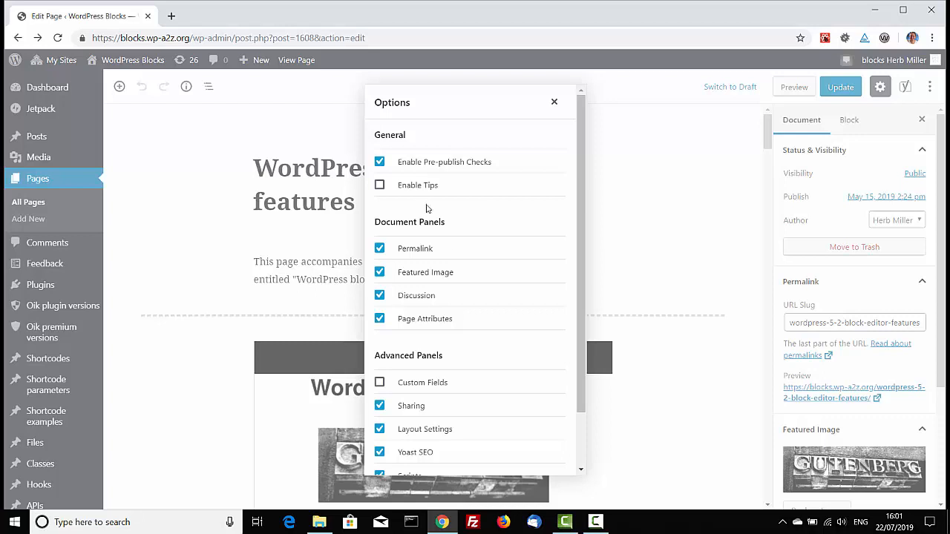
{"action": "scroll", "coordinate": [480, 409], "scroll_direction": "down", "scroll_amount": 1}
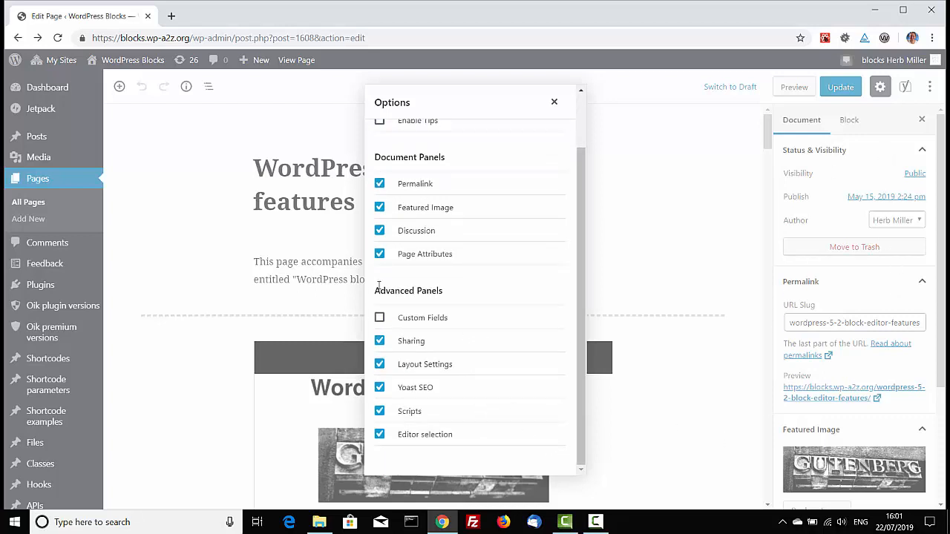
{"action": "left_click", "coordinate": [379, 184]}
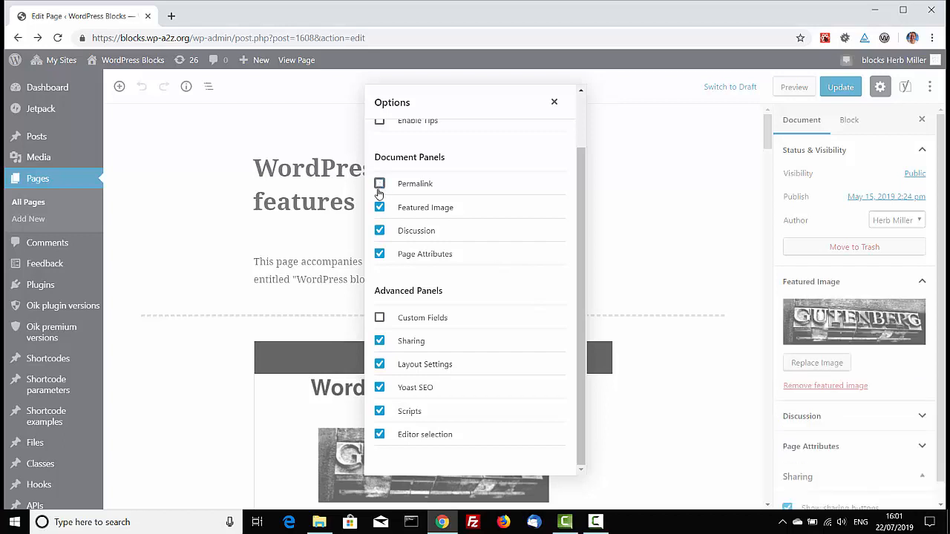
{"action": "left_click", "coordinate": [380, 208]}
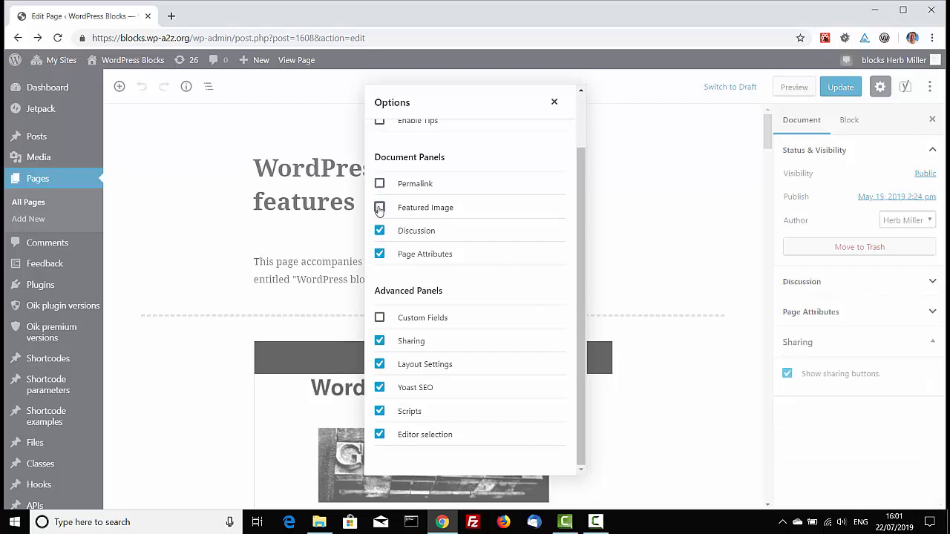
{"action": "left_click", "coordinate": [379, 209]}
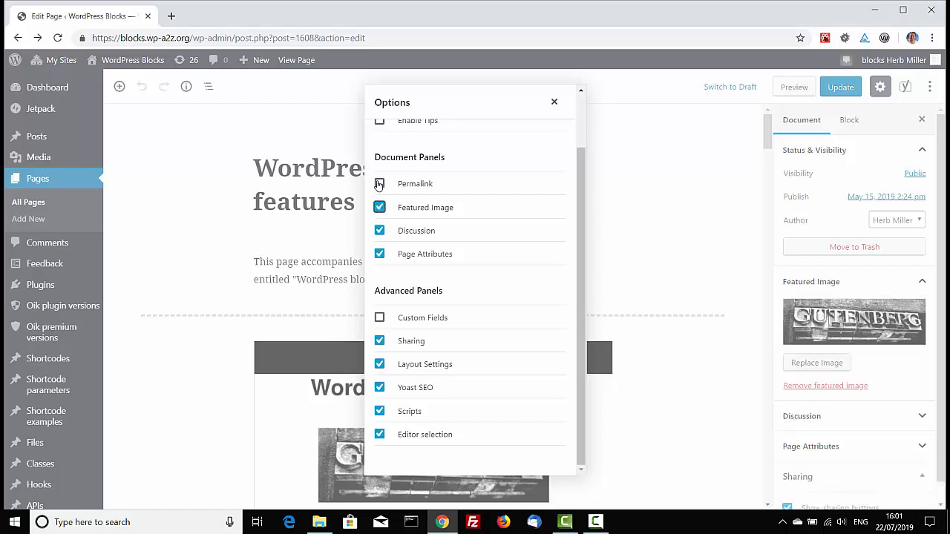
{"action": "left_click", "coordinate": [379, 184]}
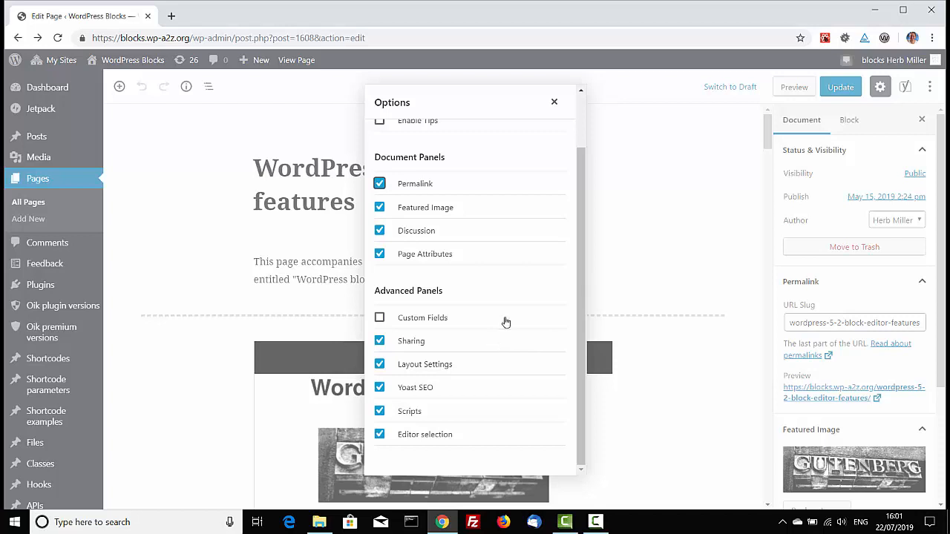
{"action": "left_click", "coordinate": [552, 103]}
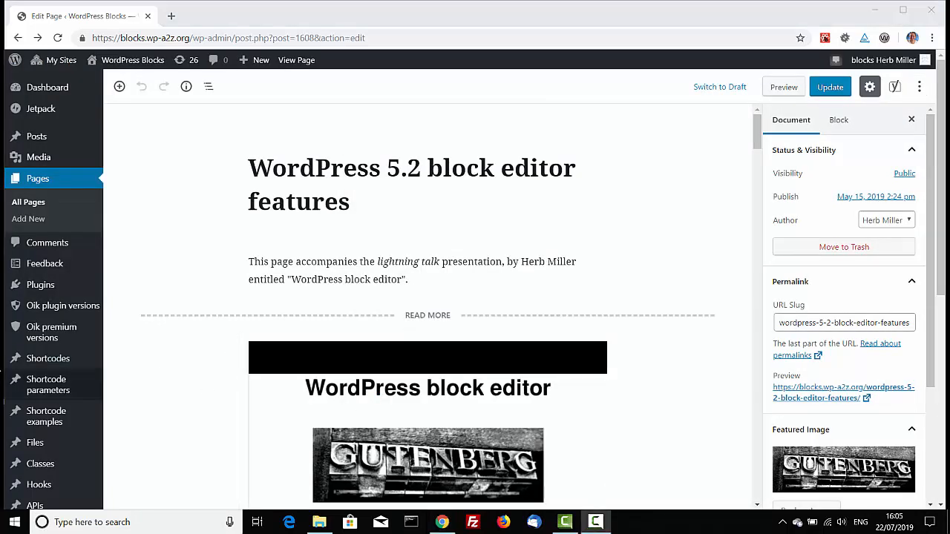
Insert a Related Posts block from the most used blocks at the end of the page content.
{"action": "left_click", "coordinate": [119, 87]}
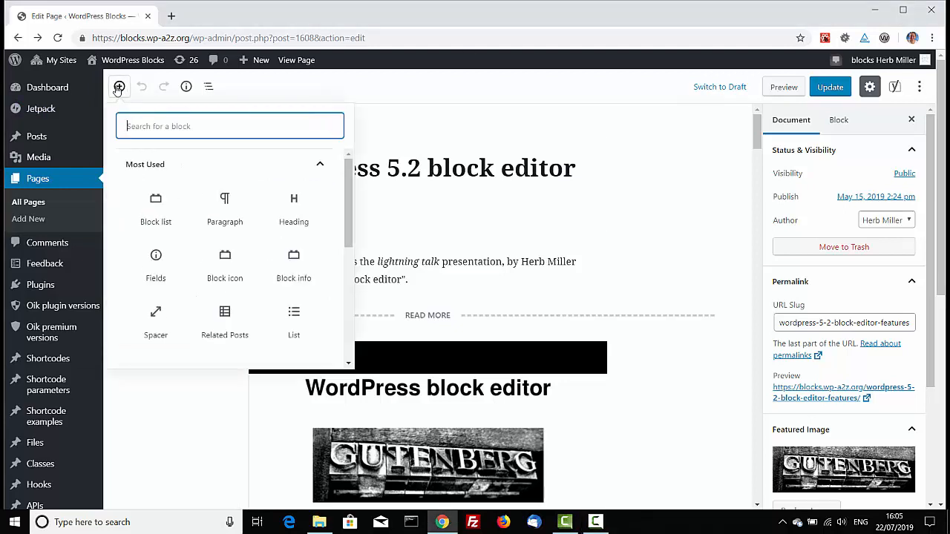
{"action": "mouse_move", "coordinate": [349, 221]}
{"action": "left_mouse_down"}
{"action": "mouse_move", "coordinate": [349, 347]}
{"action": "mouse_move", "coordinate": [345, 214]}
{"action": "left_mouse_up"}
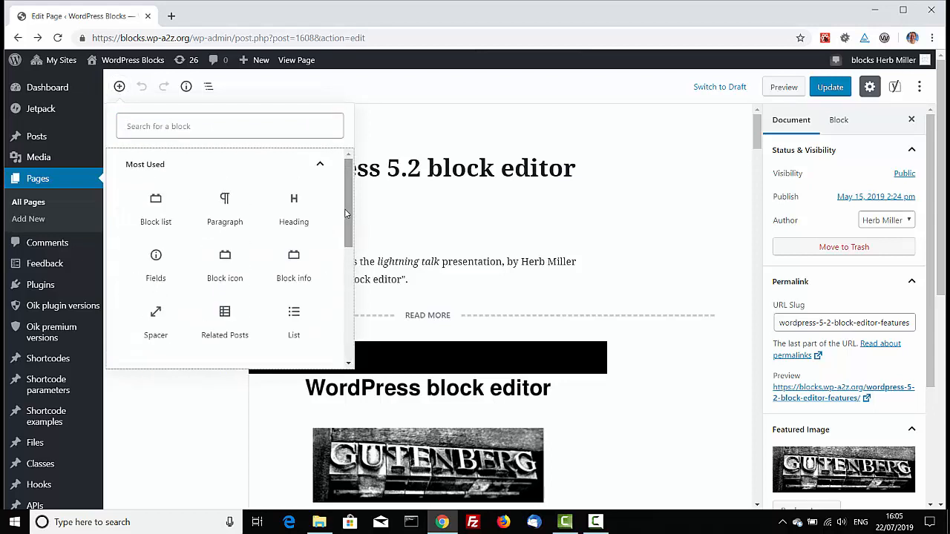
{"action": "left_click", "coordinate": [226, 323]}
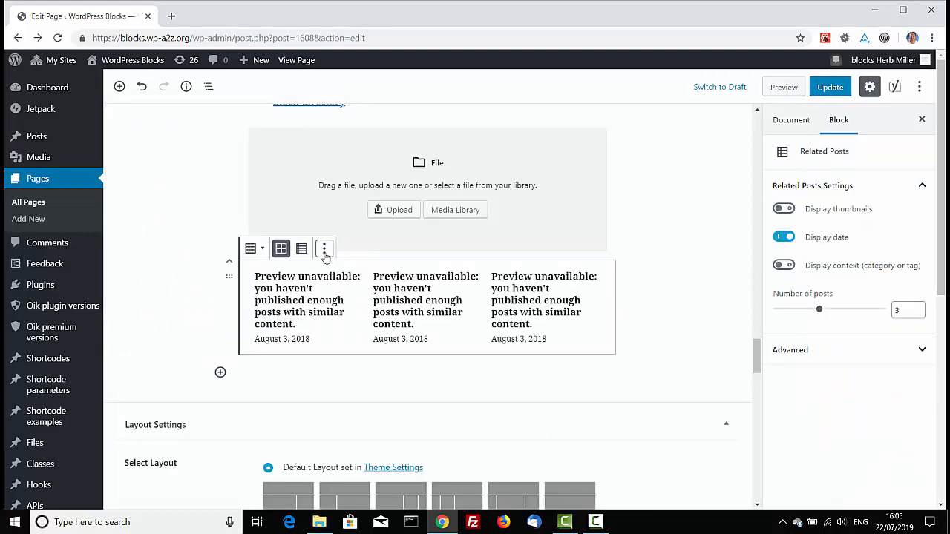
Undo the Related Posts block insertion, redo it, and undo it again.
{"action": "left_click", "coordinate": [141, 87]}
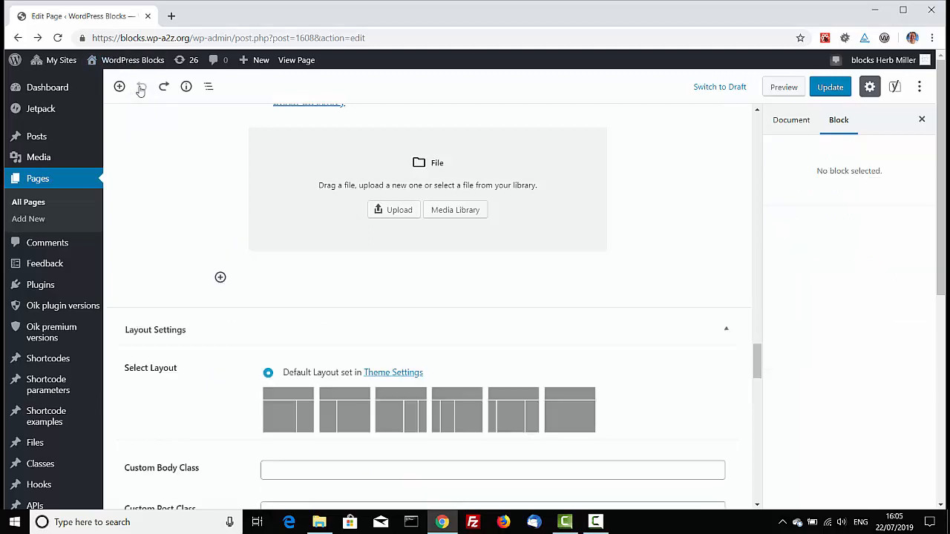
{"action": "left_click", "coordinate": [162, 87]}
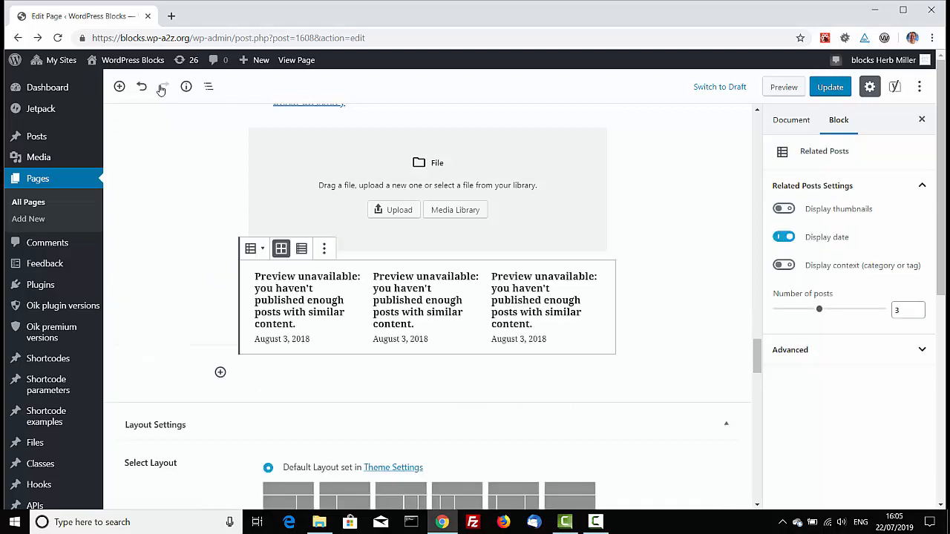
{"action": "left_click", "coordinate": [141, 86]}
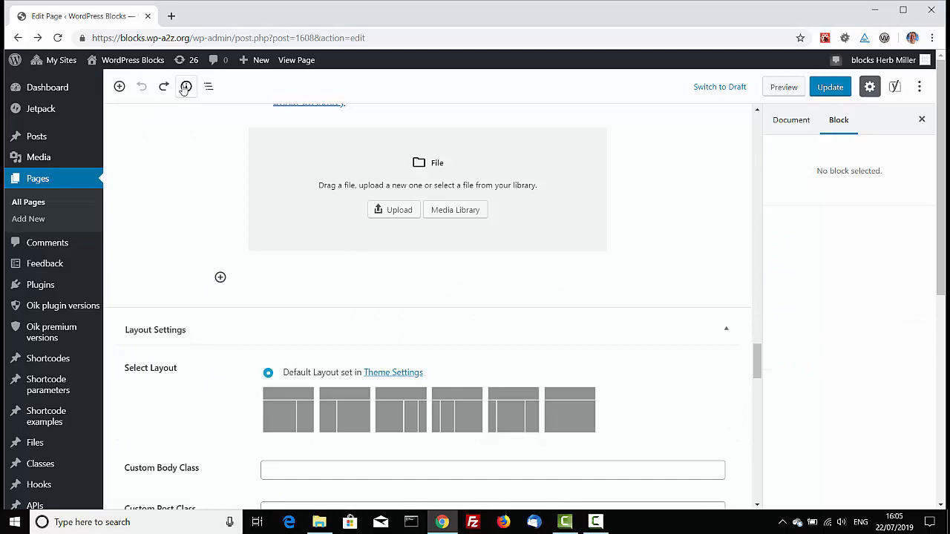
Review the page's content structure and jump to the "Editor features" heading from the document outline.
{"action": "left_click", "coordinate": [186, 87]}
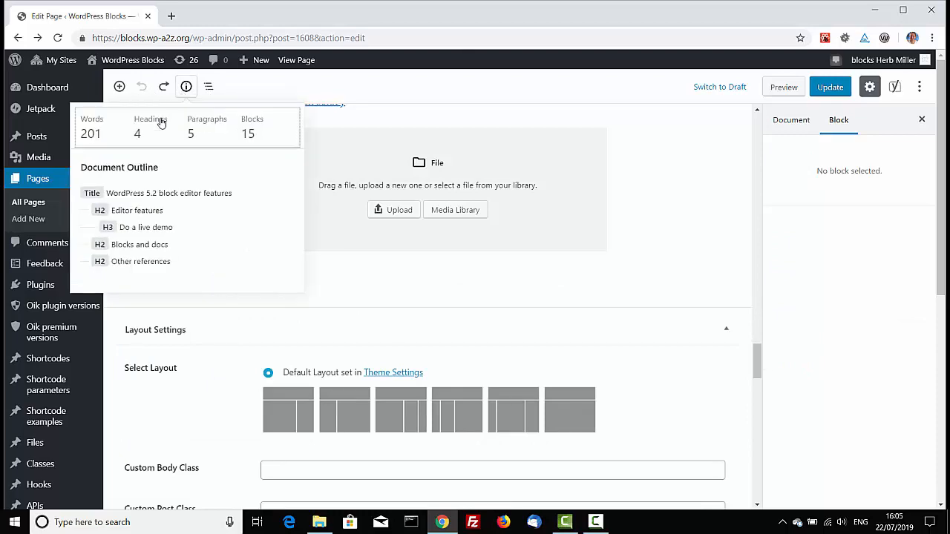
{"action": "scroll", "coordinate": [672, 228], "scroll_direction": "up", "scroll_amount": 1}
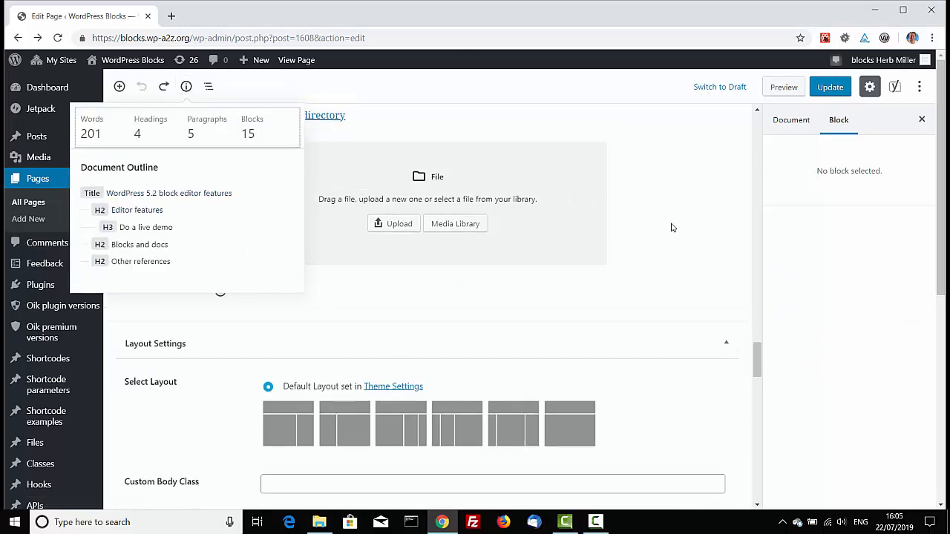
{"action": "scroll", "coordinate": [672, 228], "scroll_direction": "up", "scroll_amount": 15}
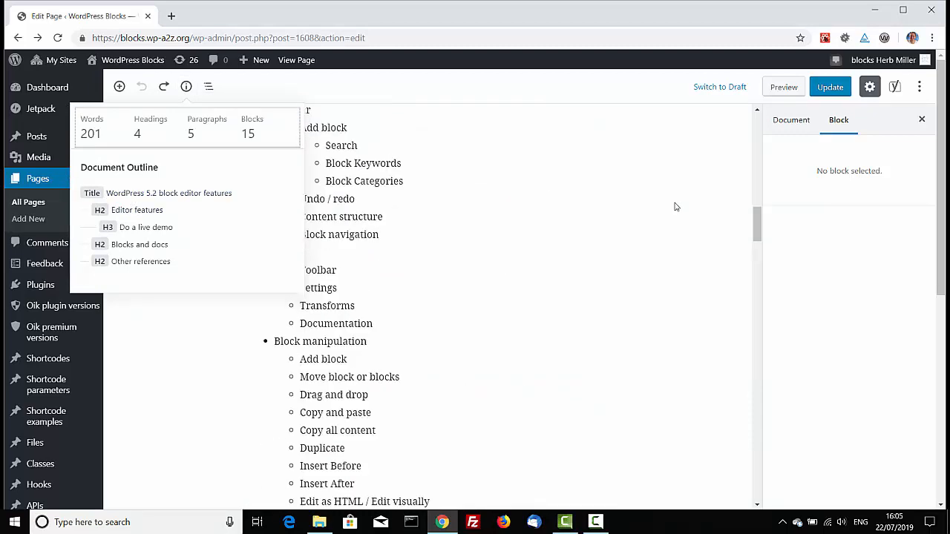
{"action": "scroll", "coordinate": [675, 207], "scroll_direction": "up", "scroll_amount": 10}
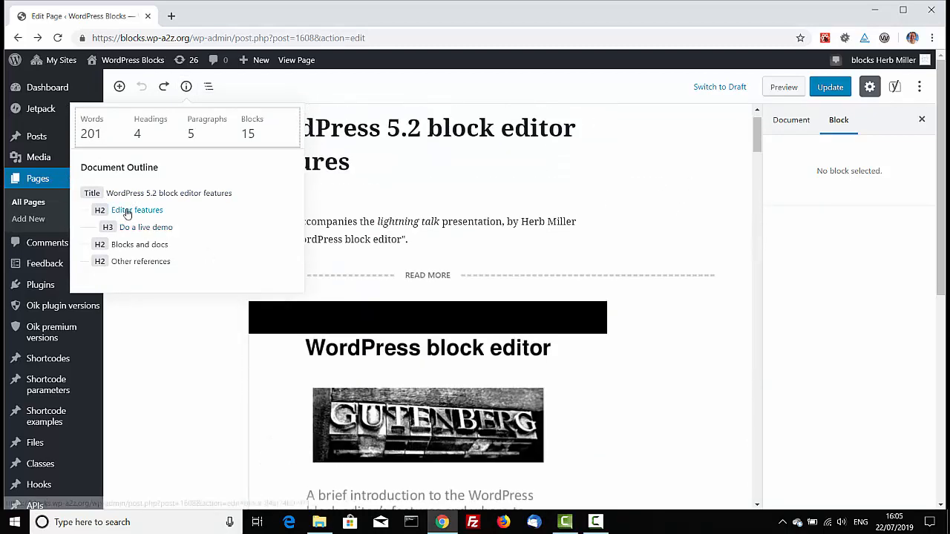
{"action": "left_click", "coordinate": [126, 211]}
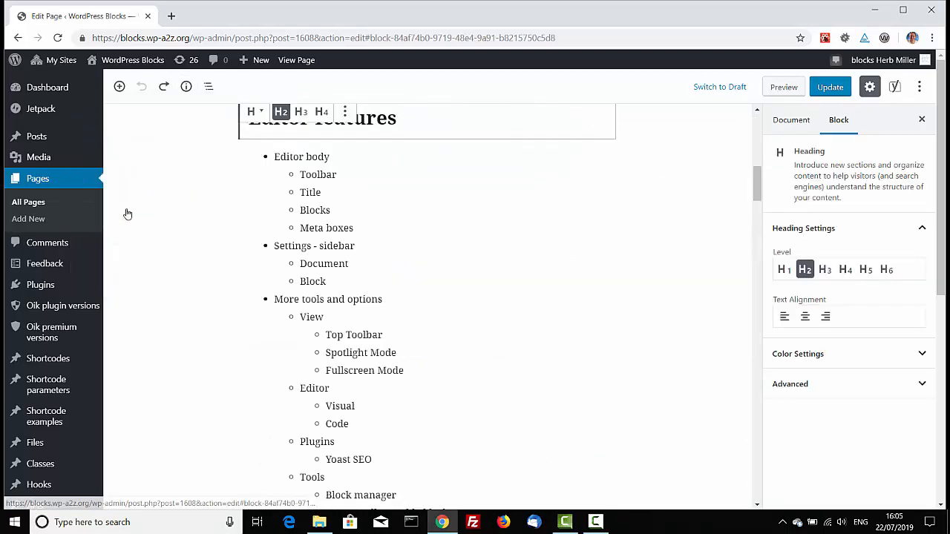
Reopen the document outline and jump to the "Do a live demo" heading.
{"action": "left_click", "coordinate": [119, 87]}
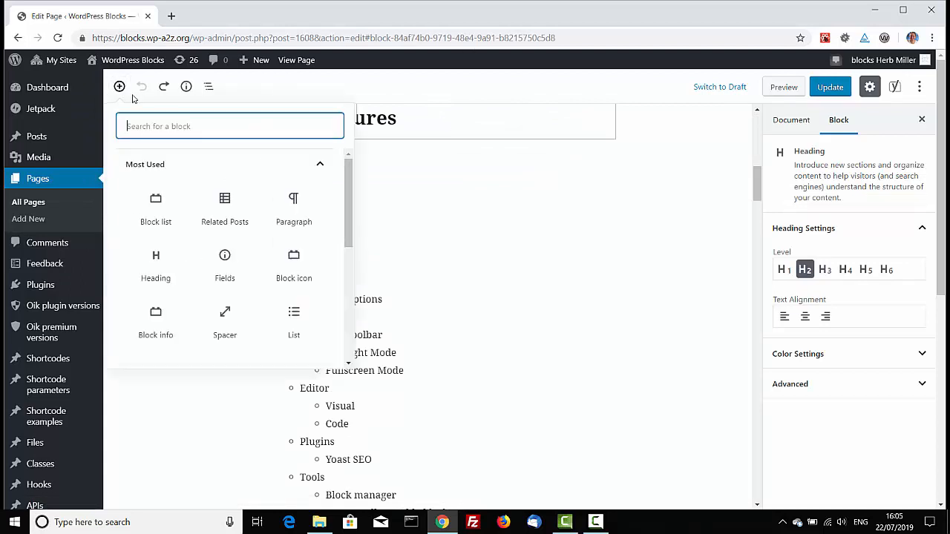
{"action": "left_click", "coordinate": [186, 86]}
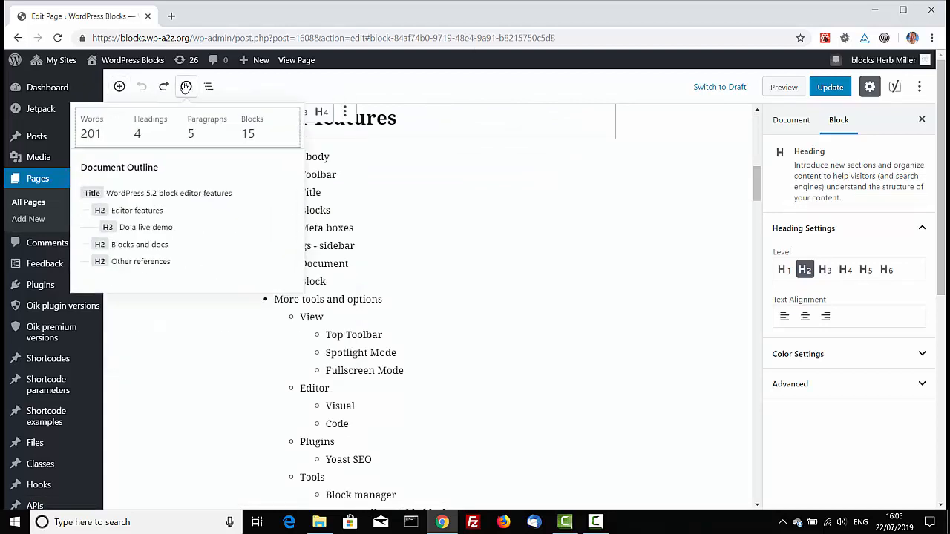
{"action": "left_click", "coordinate": [139, 227]}
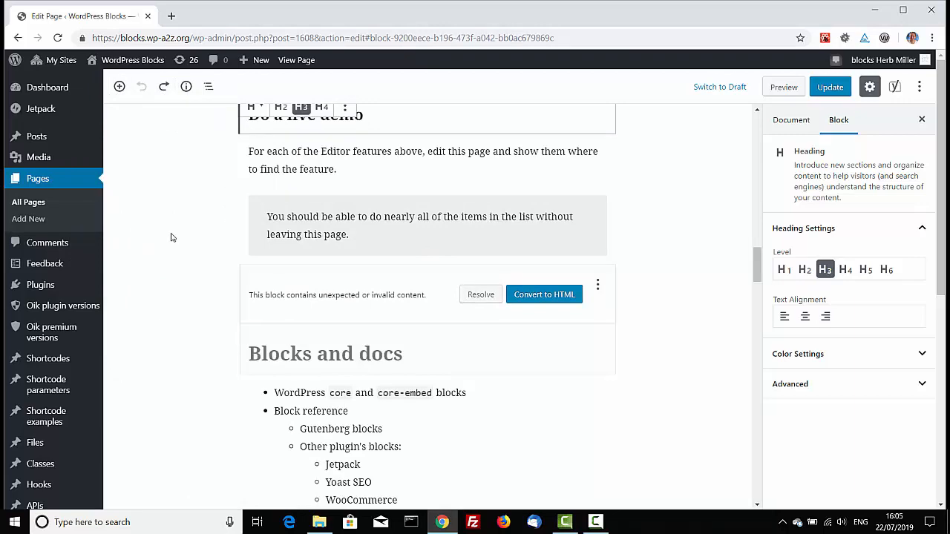
{"action": "scroll", "coordinate": [170, 237], "scroll_direction": "up", "scroll_amount": 3}
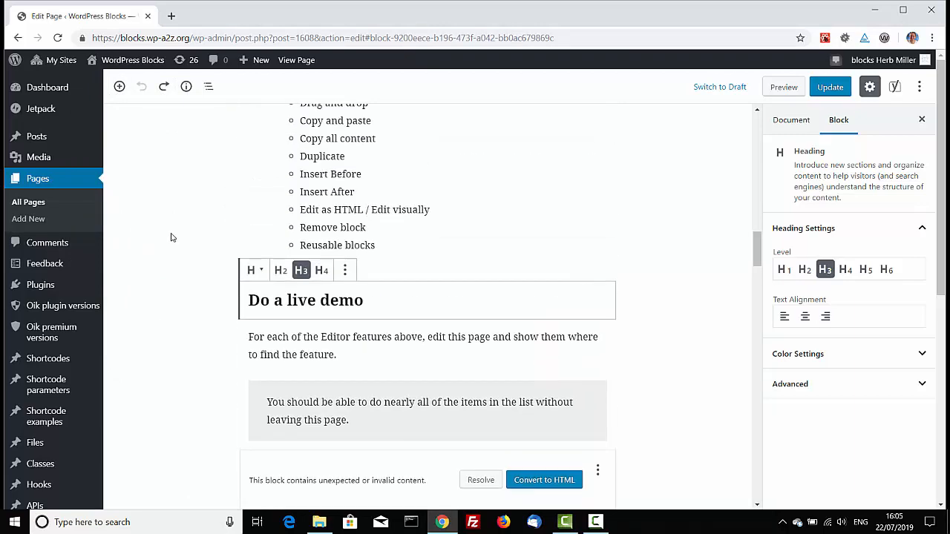
Use block navigation to select the List block below the "Blocks and docs" heading and look over its items.
{"action": "left_click", "coordinate": [209, 87]}
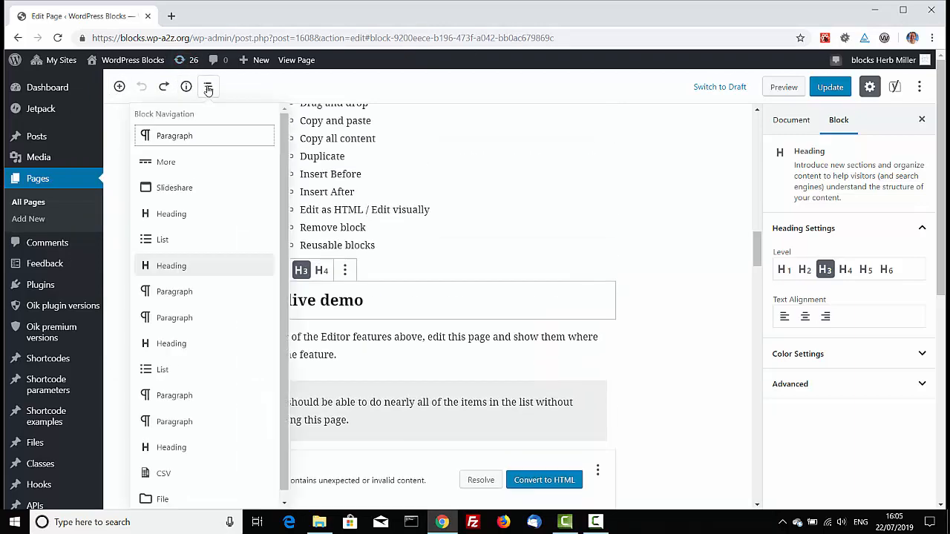
{"action": "scroll", "coordinate": [235, 410], "scroll_direction": "down", "scroll_amount": 1}
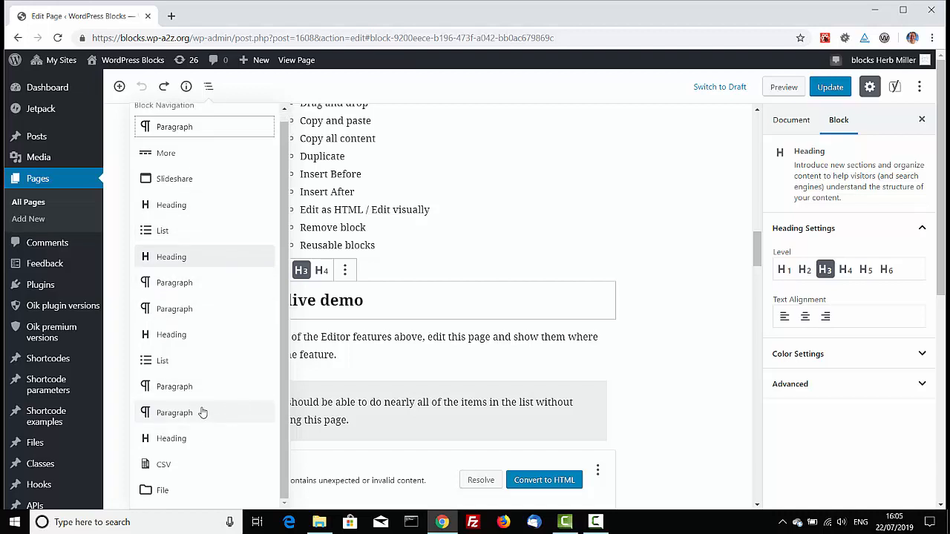
{"action": "left_click", "coordinate": [183, 362]}
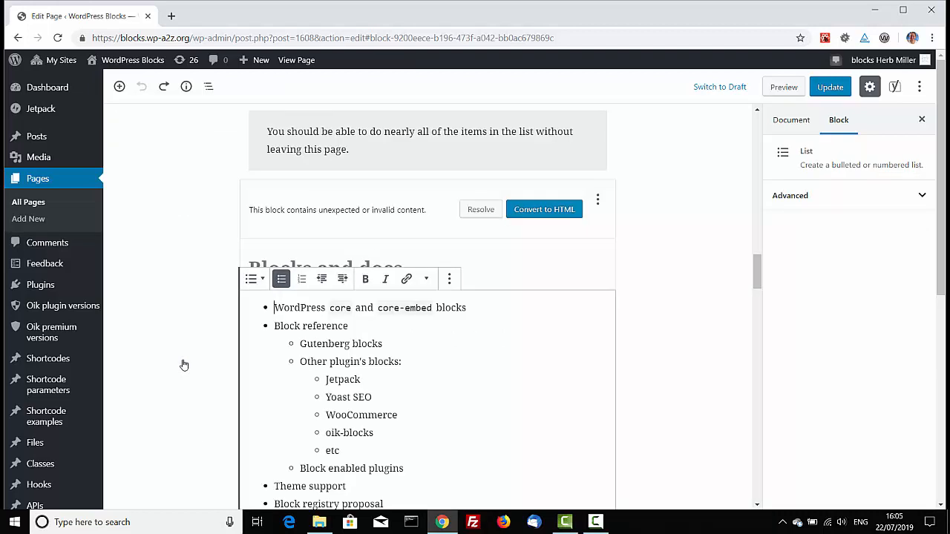
{"action": "scroll", "coordinate": [467, 362], "scroll_direction": "down", "scroll_amount": 2}
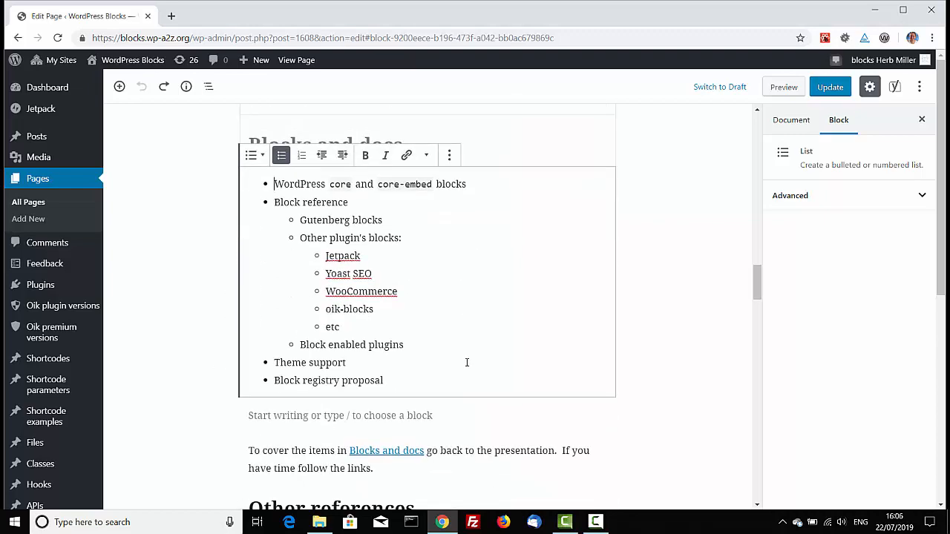
{"action": "scroll", "coordinate": [467, 362], "scroll_direction": "up", "scroll_amount": 2}
{"action": "scroll", "coordinate": [467, 362], "scroll_direction": "up", "scroll_amount": 2}
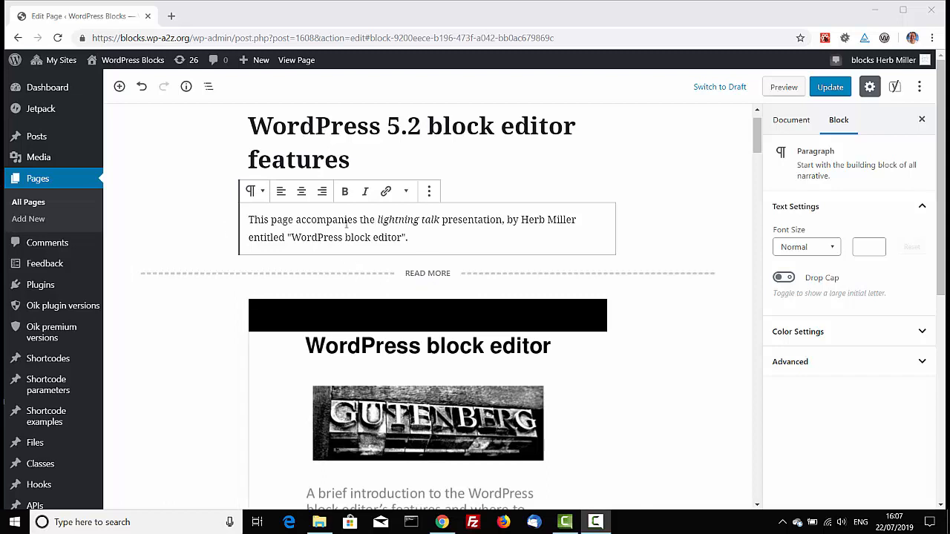
Try left, center and right alignment on the opening paragraph, and bold the letters "ccompa" in "accompanies".
{"action": "left_click", "coordinate": [281, 191]}
{"action": "left_click", "coordinate": [301, 192]}
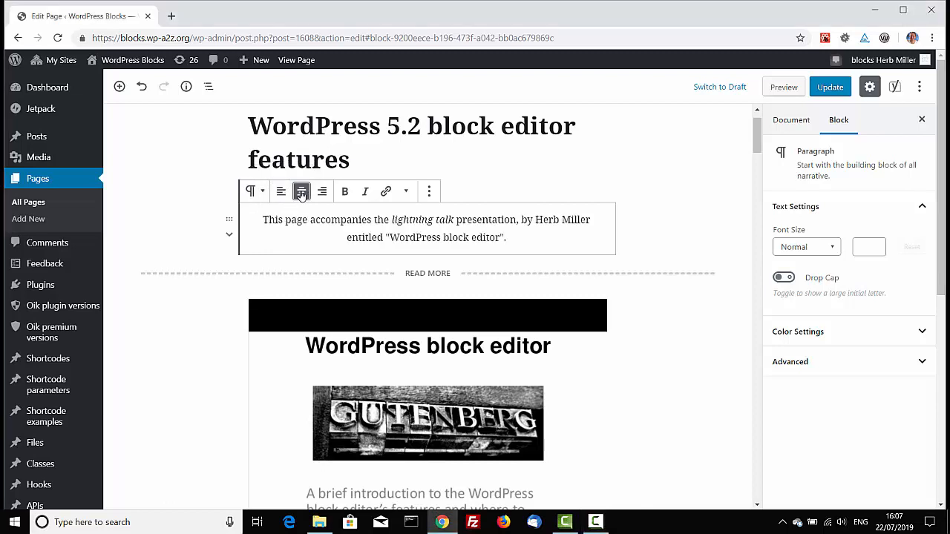
{"action": "left_click", "coordinate": [321, 191]}
{"action": "left_click_drag", "start_coordinate": [328, 219], "coordinate": [367, 219]}
{"action": "left_click", "coordinate": [344, 191]}
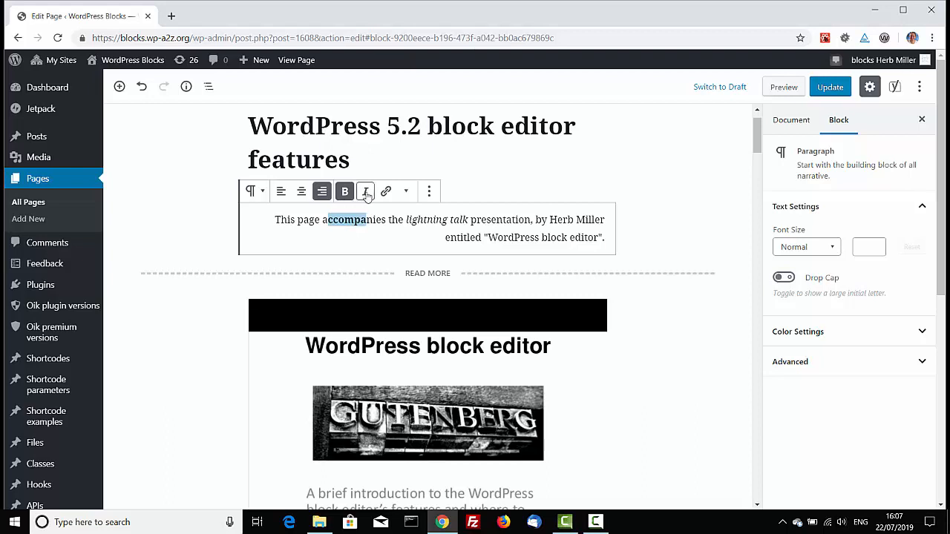
Review the italic, link and additional rich text controls using selected text in the opening paragraph.
{"action": "left_click_drag", "start_coordinate": [406, 219], "coordinate": [468, 221]}
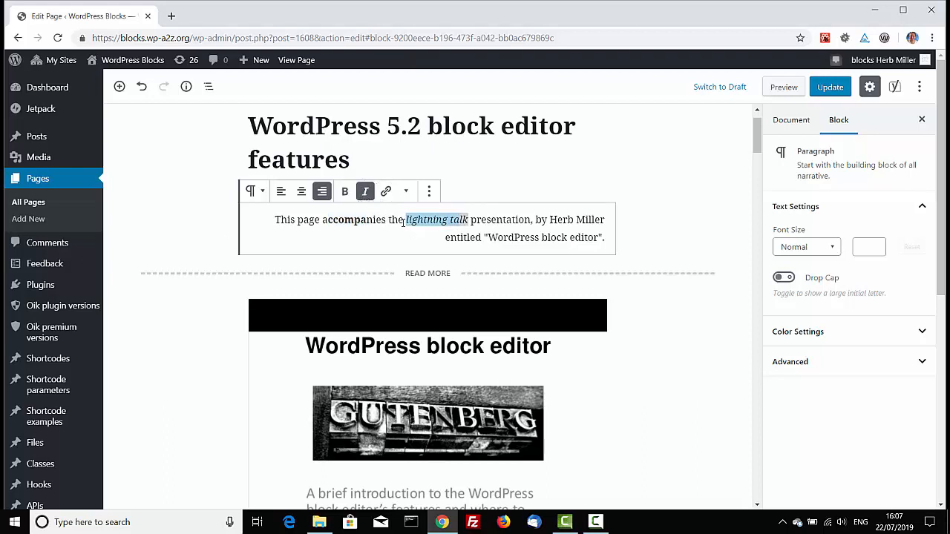
{"action": "left_click_drag", "start_coordinate": [487, 237], "coordinate": [603, 252]}
{"action": "left_click", "coordinate": [383, 195]}
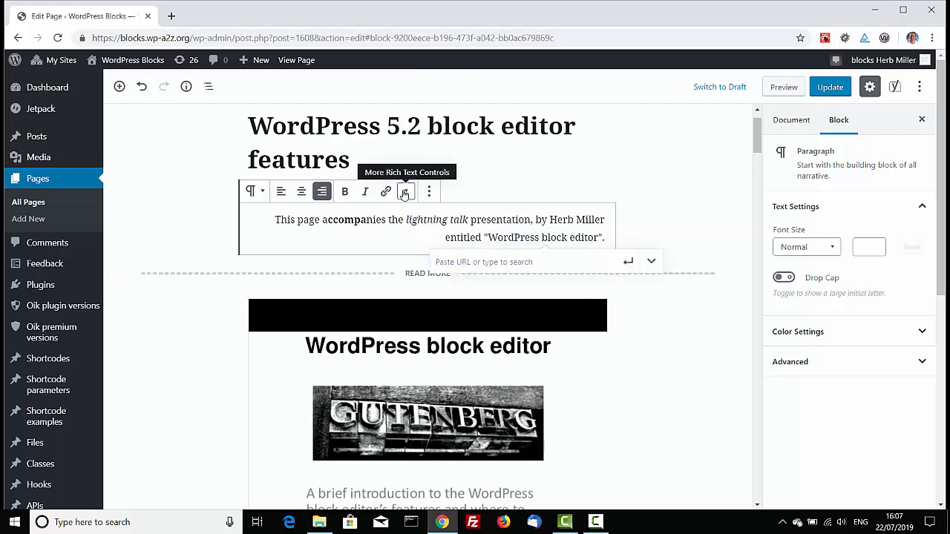
{"action": "left_click", "coordinate": [405, 192]}
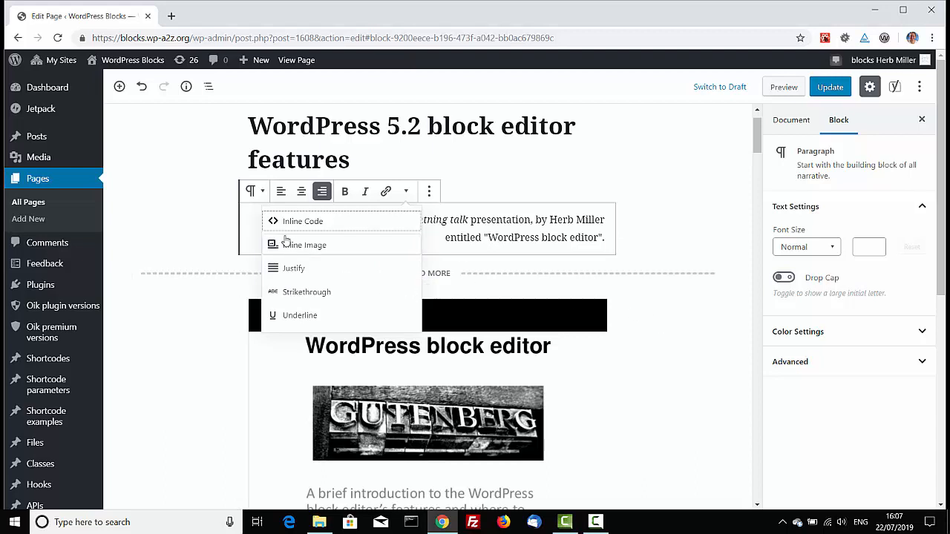
{"action": "left_click", "coordinate": [258, 223]}
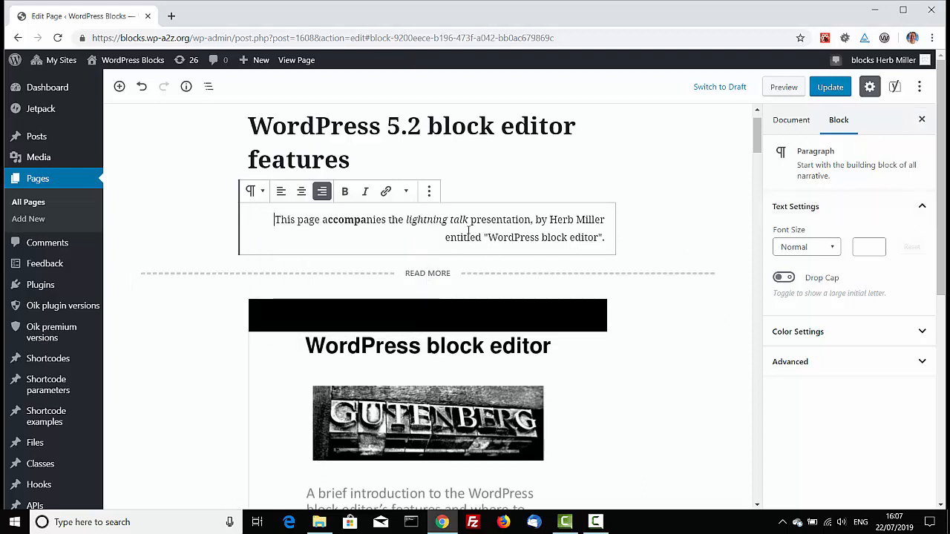
Set the opening paragraph's font size to Medium and Large, and reduce it to a custom size of 31.
{"action": "left_click", "coordinate": [809, 248]}
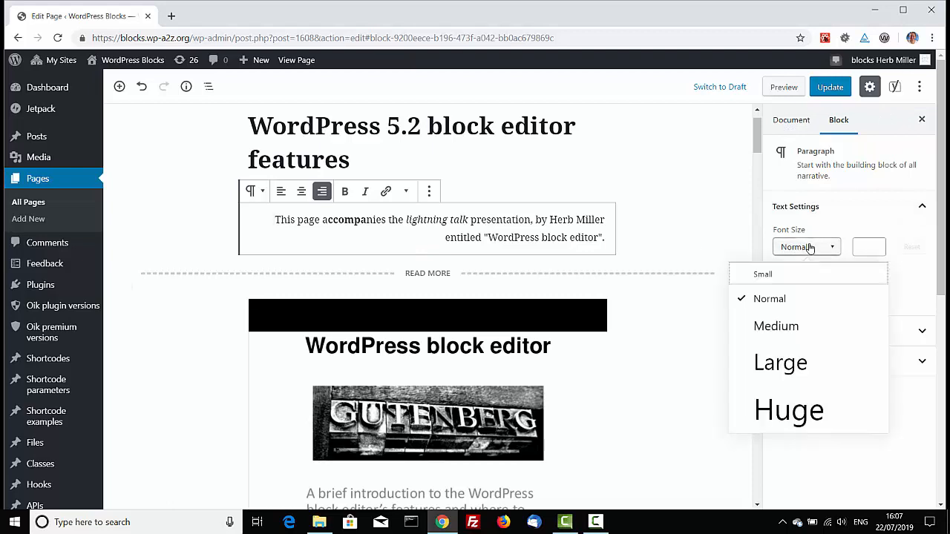
{"action": "left_click", "coordinate": [783, 327]}
{"action": "left_click", "coordinate": [783, 362]}
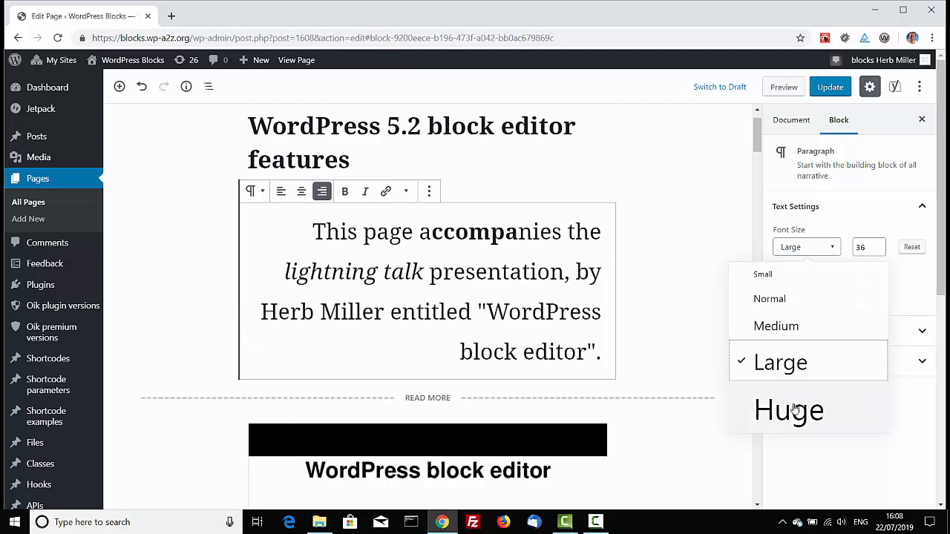
{"action": "left_click", "coordinate": [865, 247]}
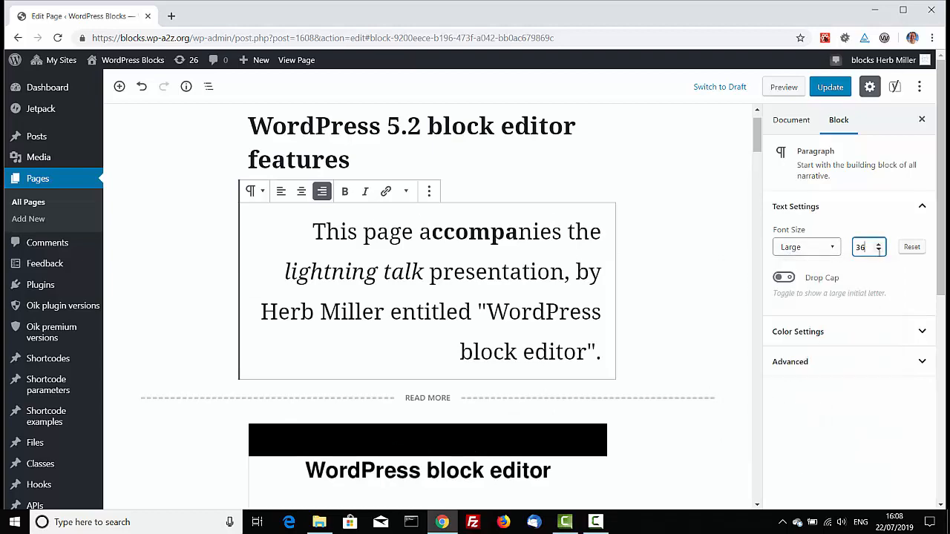
{"action": "left_click", "coordinate": [878, 251]}
{"action": "left_click", "coordinate": [878, 251]}
{"action": "left_click", "coordinate": [879, 252]}
{"action": "left_click", "coordinate": [880, 251]}
{"action": "left_click", "coordinate": [880, 251]}
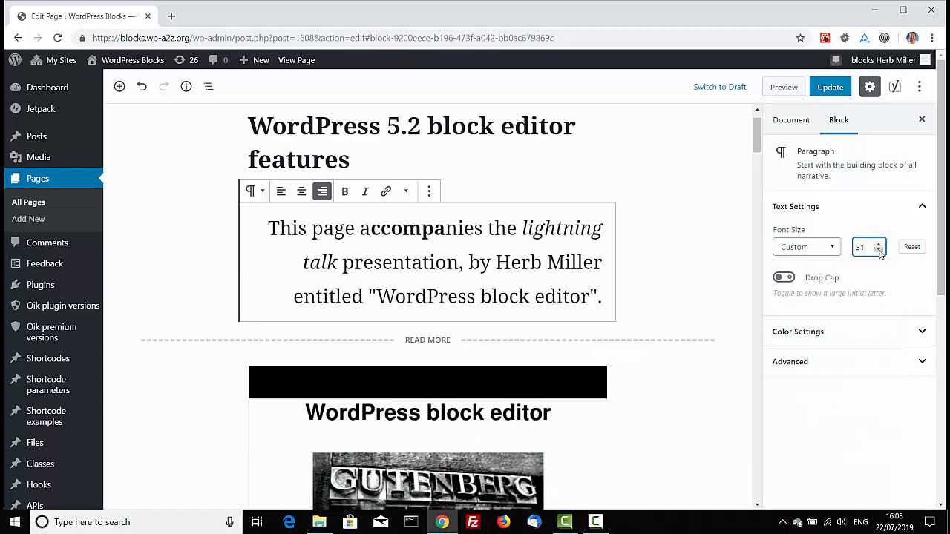
Enable the drop cap on the opening paragraph and give it a vivid blue background with very light gray text.
{"action": "left_click", "coordinate": [784, 277]}
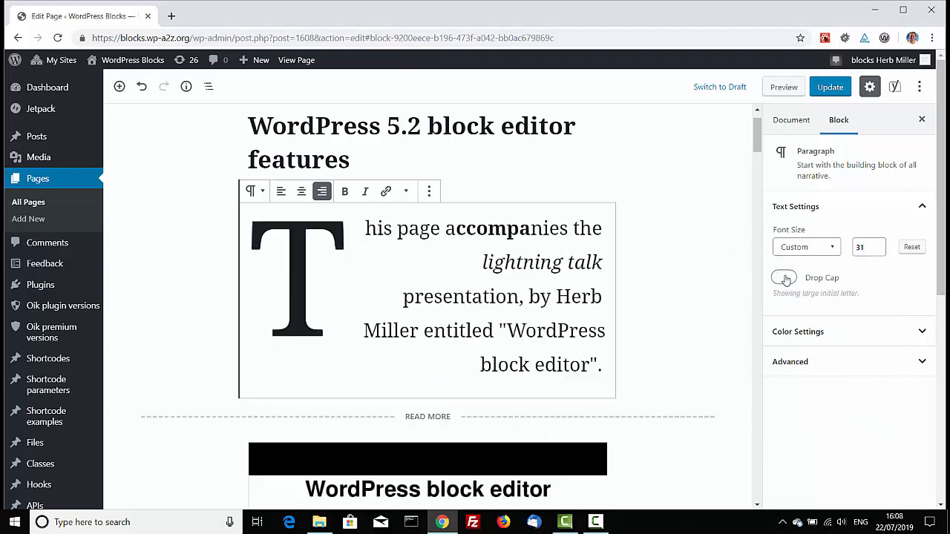
{"action": "left_click", "coordinate": [796, 340]}
{"action": "scroll", "coordinate": [835, 401], "scroll_direction": "down", "scroll_amount": 2}
{"action": "scroll", "coordinate": [857, 429], "scroll_direction": "down", "scroll_amount": 1}
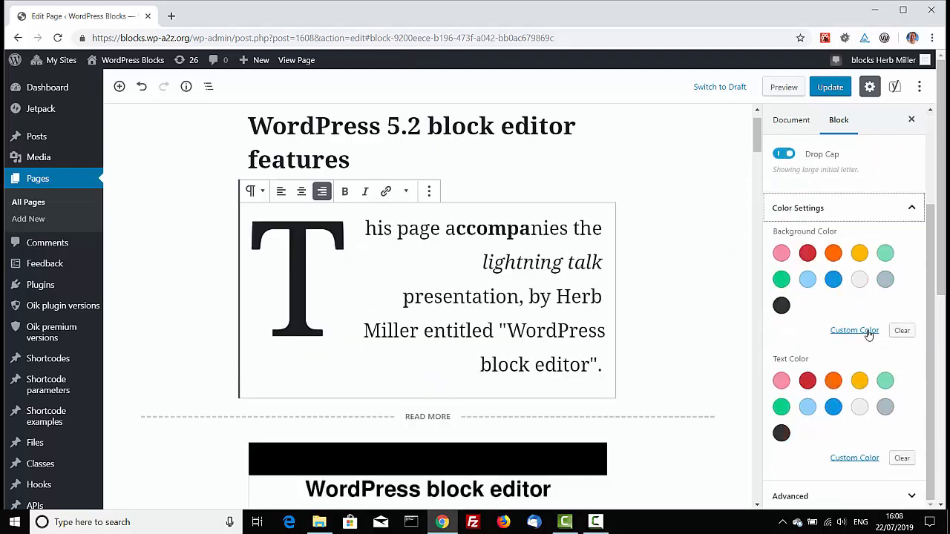
{"action": "left_click", "coordinate": [832, 279]}
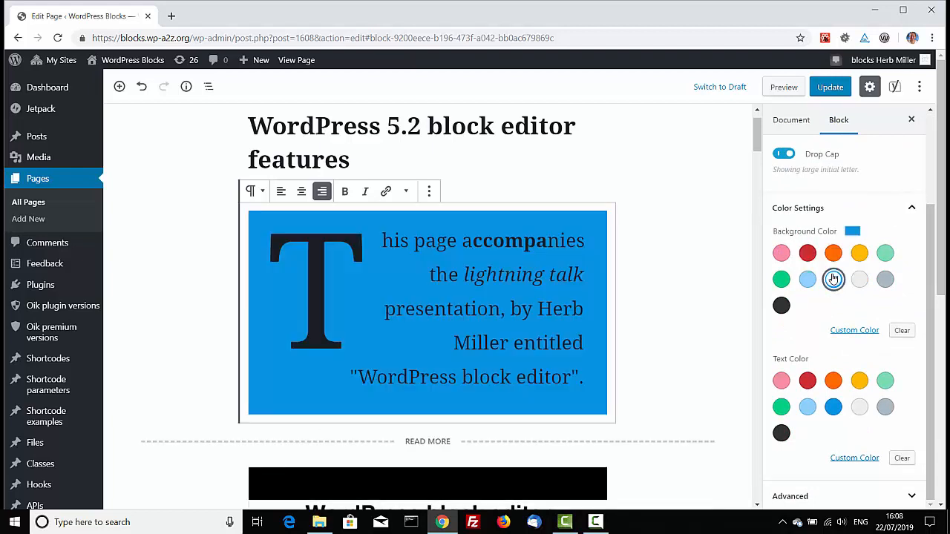
{"action": "left_click", "coordinate": [859, 407]}
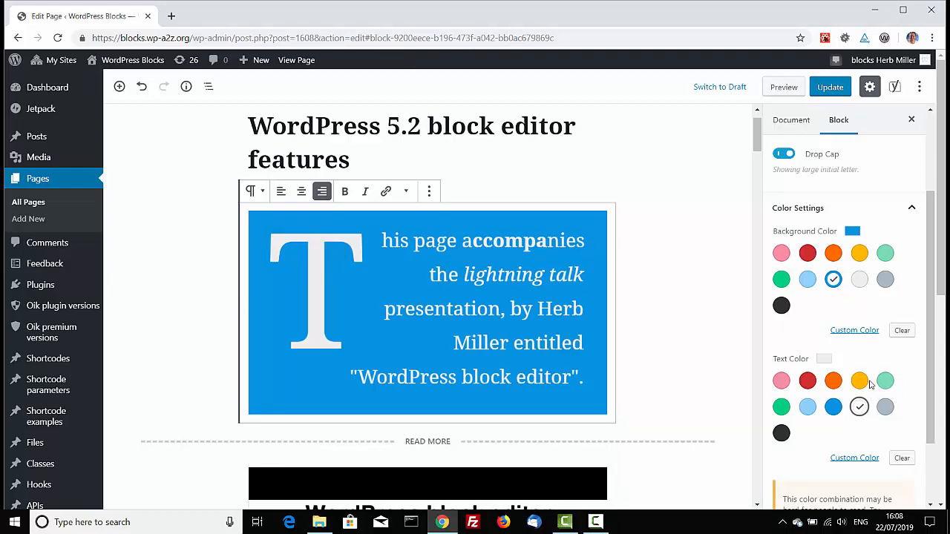
Undo the opening paragraph's color, drop cap, font size and bold changes, and align the paragraph left.
{"action": "left_click", "coordinate": [141, 87]}
{"action": "left_click", "coordinate": [141, 87]}
{"action": "left_click", "coordinate": [141, 86]}
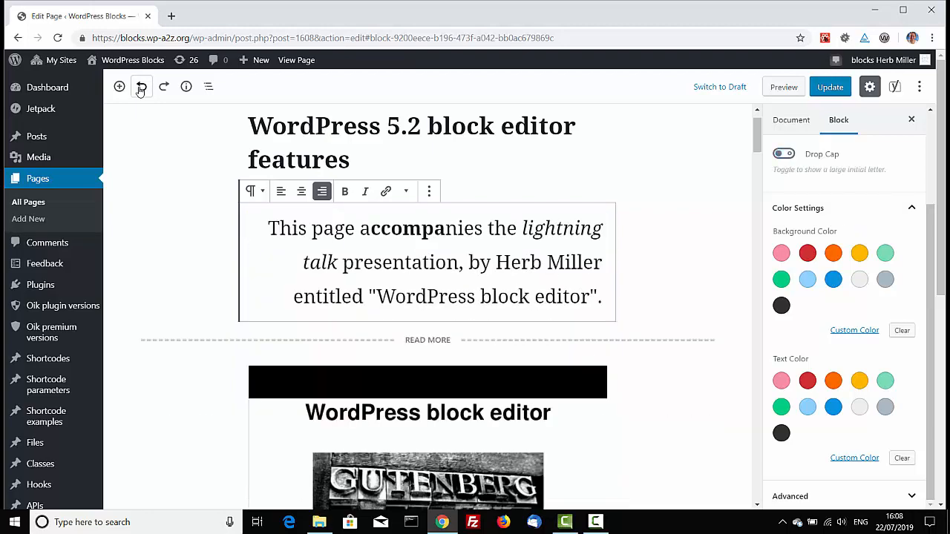
{"action": "left_click", "coordinate": [141, 87]}
{"action": "left_click", "coordinate": [141, 87]}
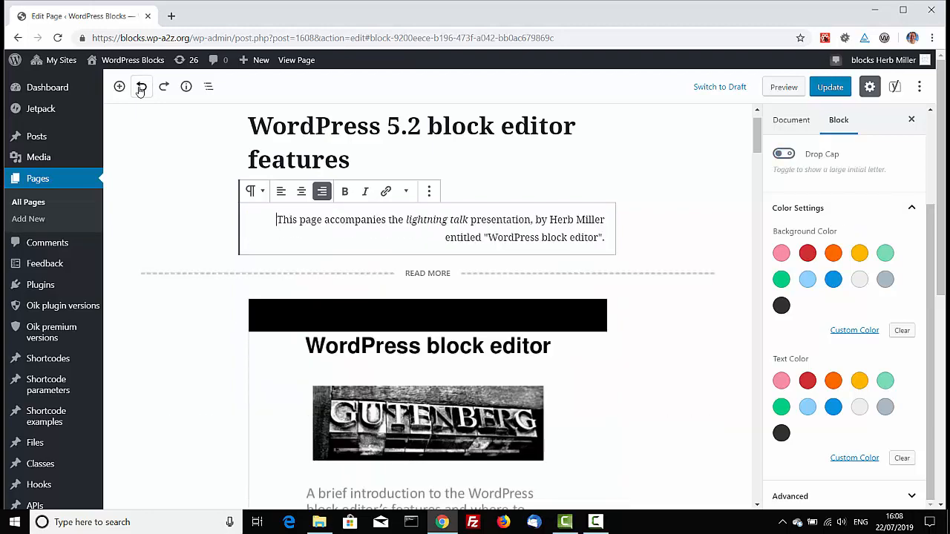
{"action": "left_click", "coordinate": [281, 192]}
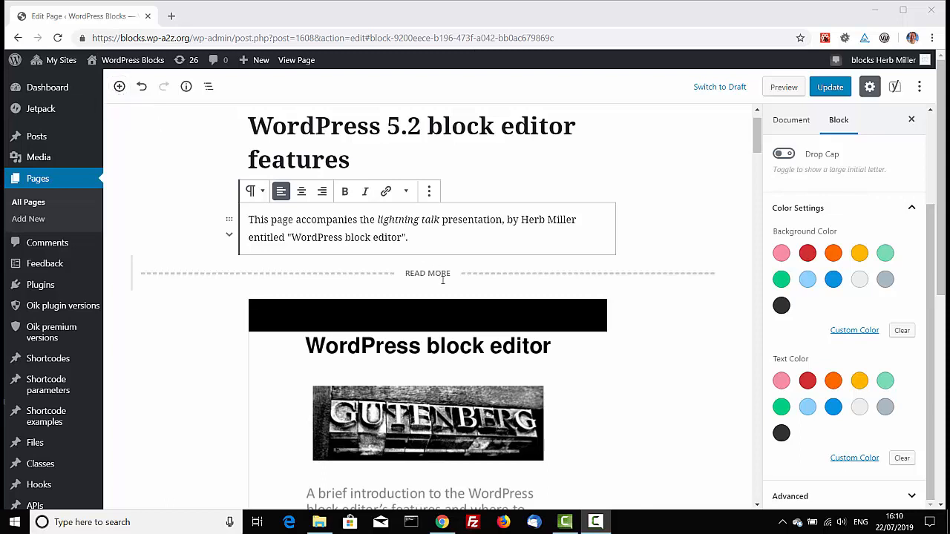
Insert a paragraph block between the opening paragraph and the Read More divider, containing the text "Some content".
{"action": "left_click", "coordinate": [427, 252]}
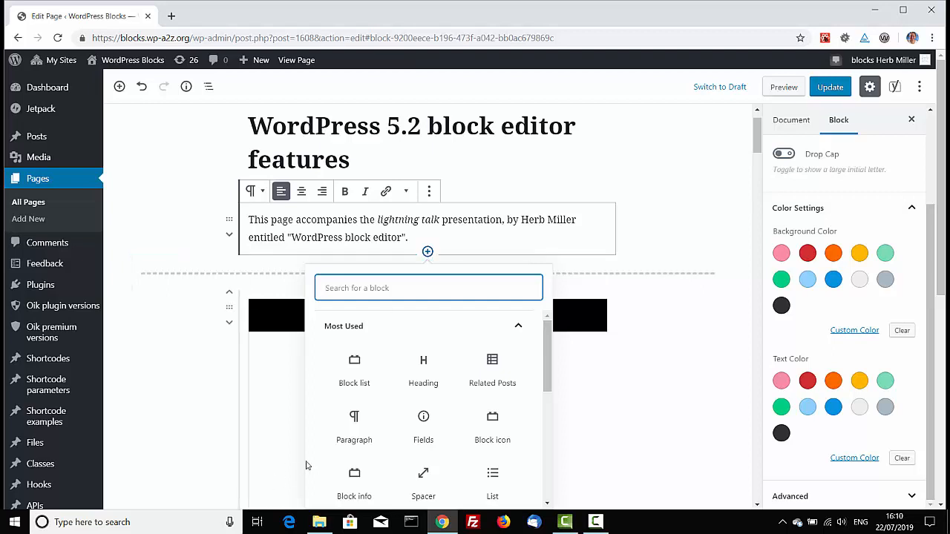
{"action": "left_click", "coordinate": [356, 419]}
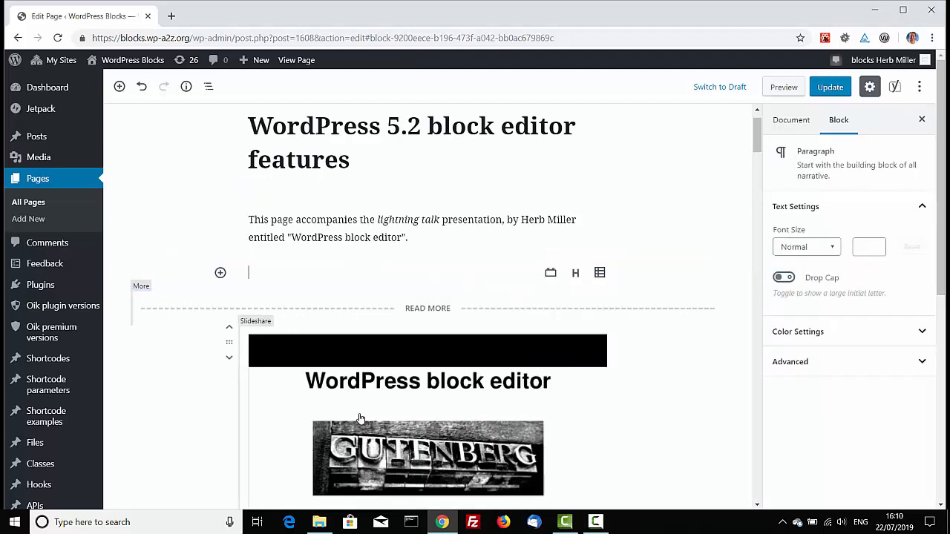
{"action": "type", "text": "Tome content"}
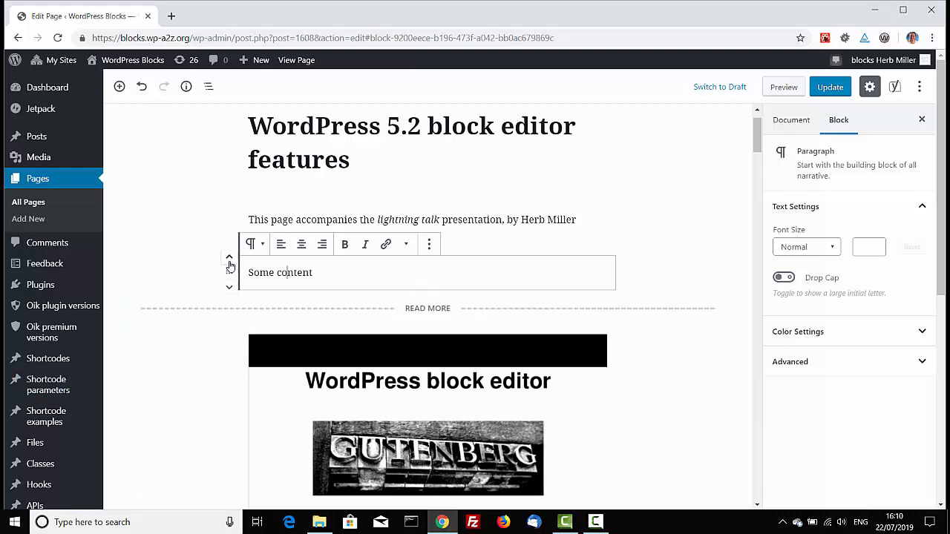
Move the "Some content" paragraph above the opening paragraph and back, and move it below the Read More divider.
{"action": "left_click", "coordinate": [229, 260]}
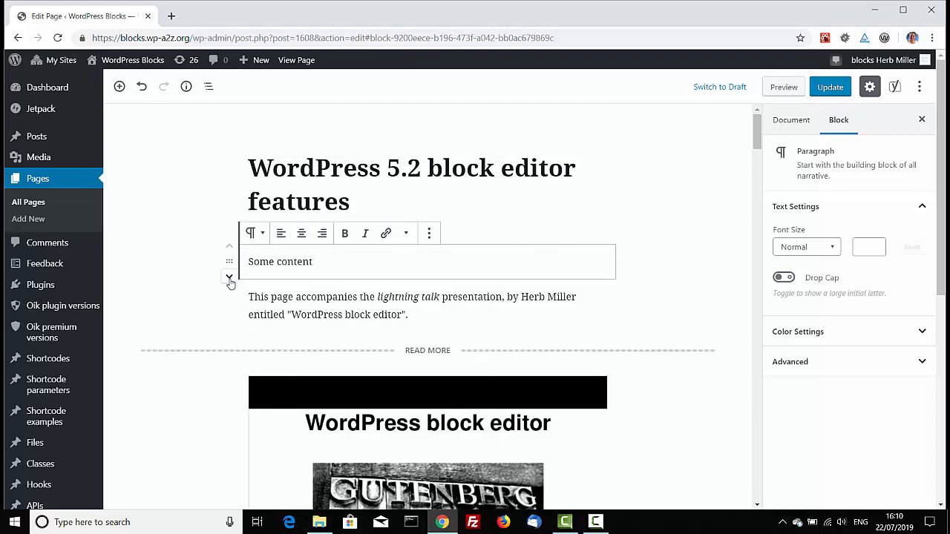
{"action": "left_click", "coordinate": [229, 278]}
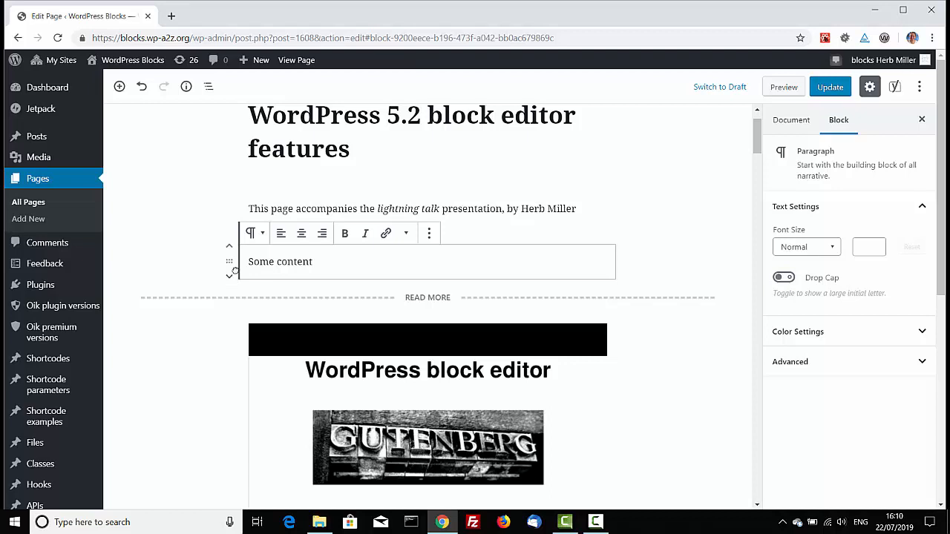
{"action": "left_click_drag", "start_coordinate": [230, 264], "coordinate": [227, 325]}
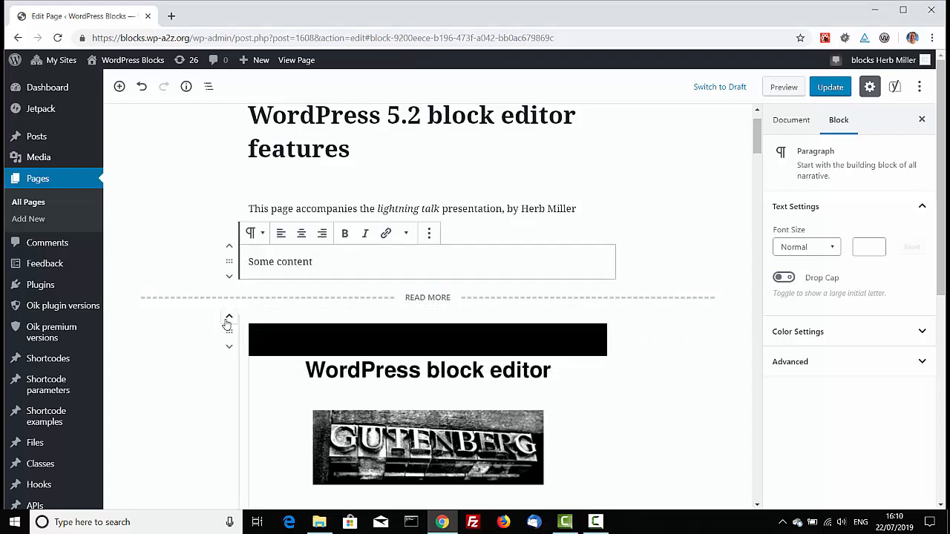
{"action": "left_click", "coordinate": [229, 276]}
{"action": "scroll", "coordinate": [217, 271], "scroll_direction": "down", "scroll_amount": 2}
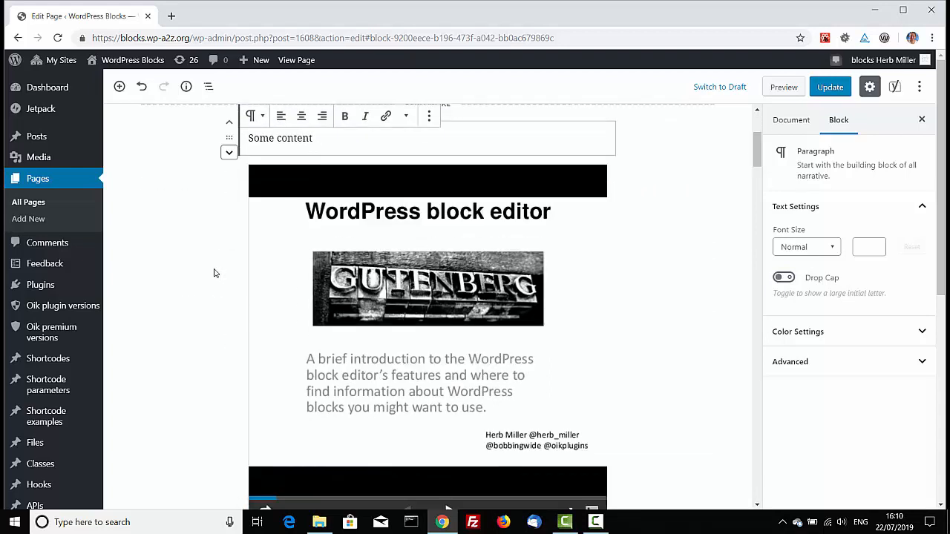
{"action": "scroll", "coordinate": [215, 273], "scroll_direction": "up", "scroll_amount": 2}
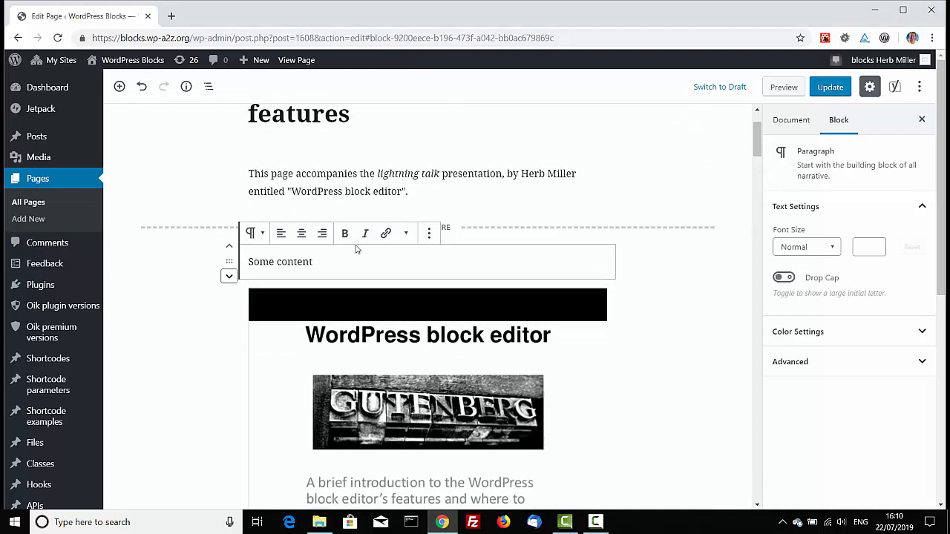
Duplicate the "Some content" paragraph, review its block options, and select the original copy.
{"action": "left_click", "coordinate": [434, 235]}
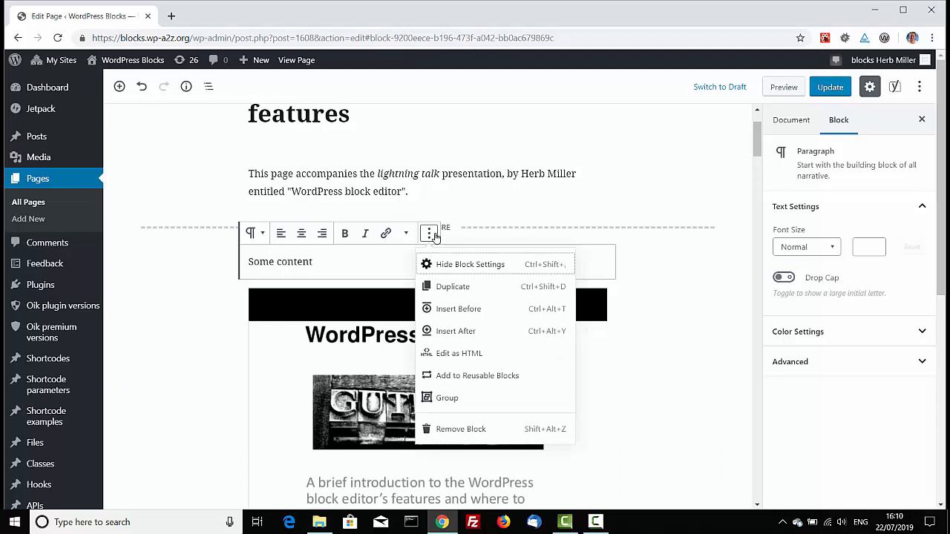
{"action": "left_click", "coordinate": [454, 287]}
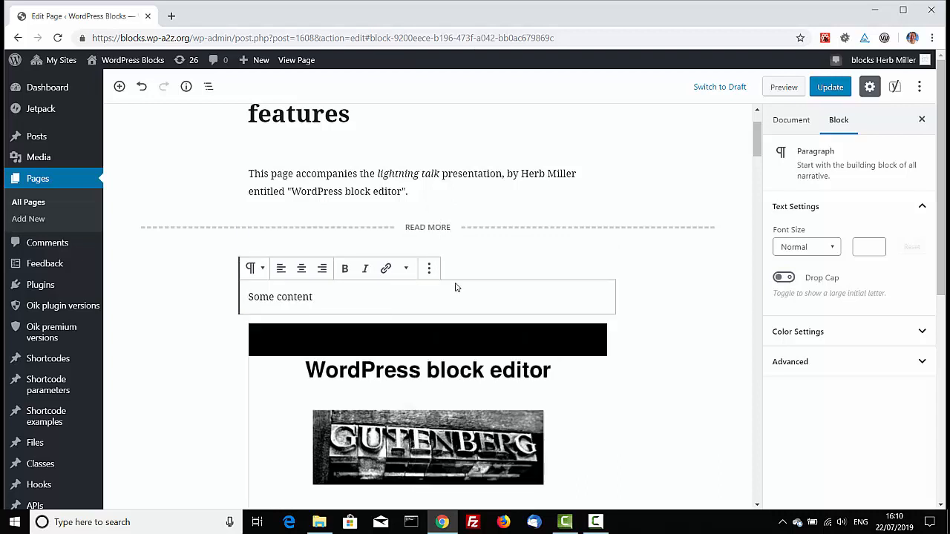
{"action": "left_click", "coordinate": [429, 269]}
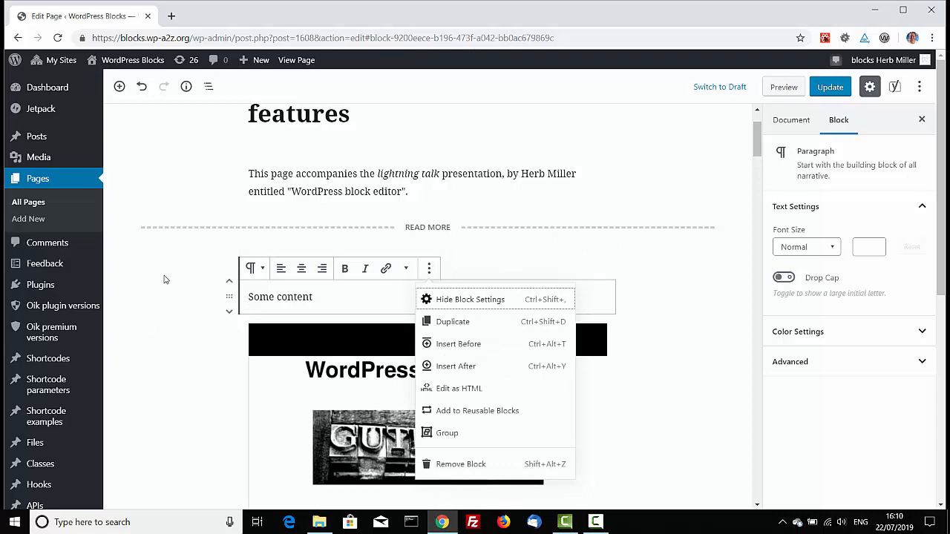
{"action": "left_click", "coordinate": [323, 246]}
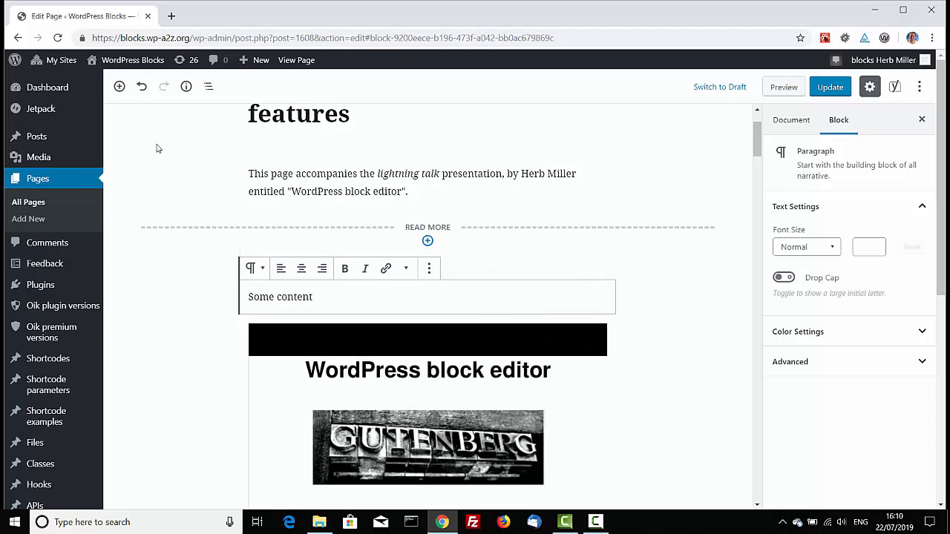
{"action": "left_click", "coordinate": [209, 86]}
{"action": "left_click", "coordinate": [190, 187]}
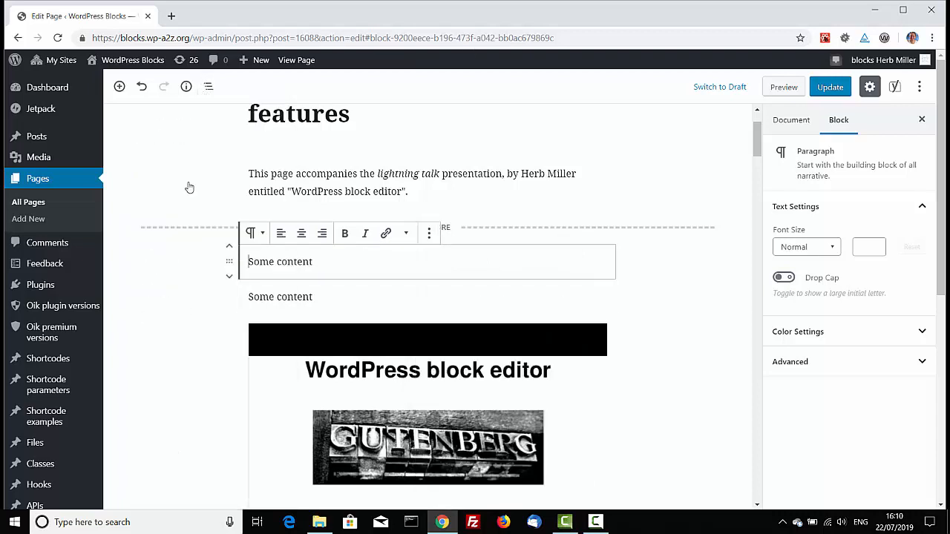
Remove the second "Some content" paragraph.
{"action": "left_click", "coordinate": [341, 298]}
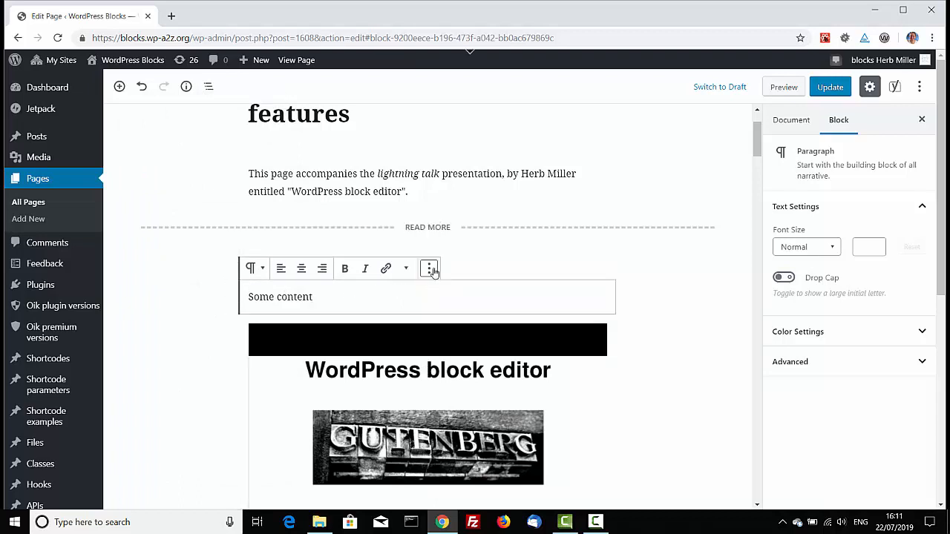
{"action": "left_click", "coordinate": [430, 269]}
{"action": "left_click", "coordinate": [448, 462]}
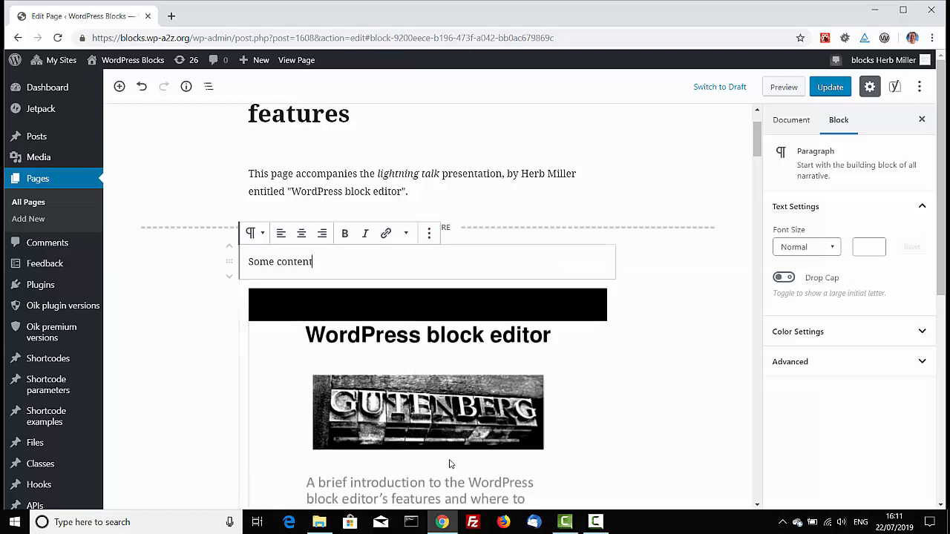
Show the "Some content" paragraph as editable HTML and return it to visual editing.
{"action": "left_click", "coordinate": [429, 234]}
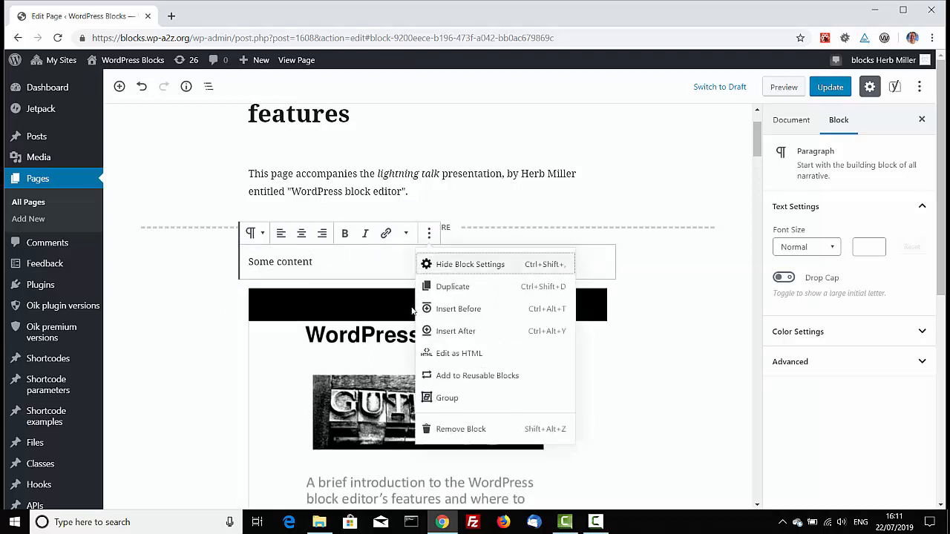
{"action": "left_click", "coordinate": [448, 357]}
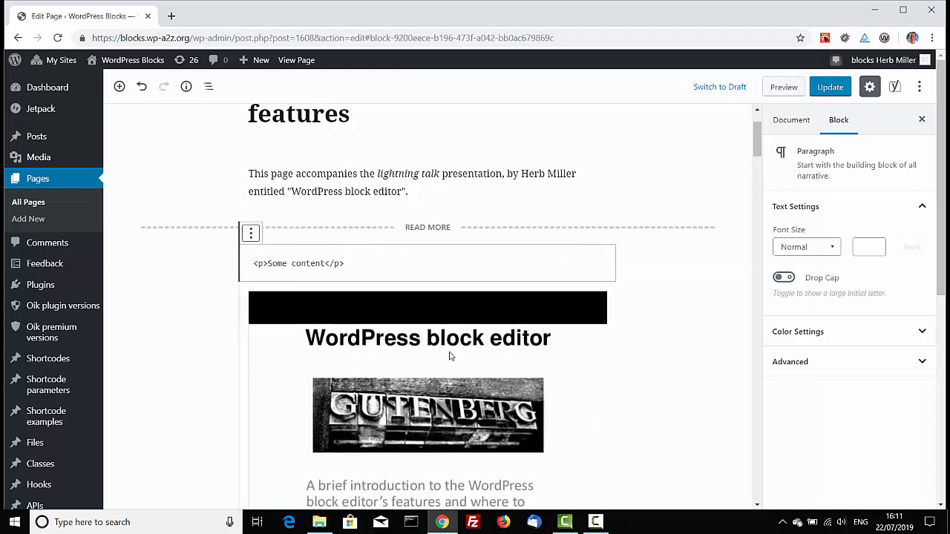
{"action": "left_click", "coordinate": [253, 234]}
{"action": "left_click", "coordinate": [290, 355]}
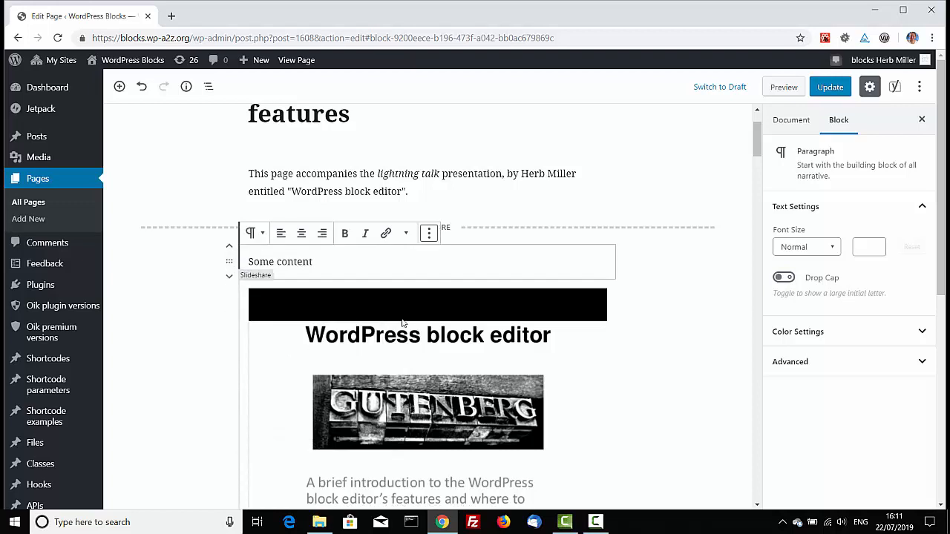
Insert a block after the "Some content" paragraph and turn it into a List block using the slash command.
{"action": "left_click", "coordinate": [429, 235]}
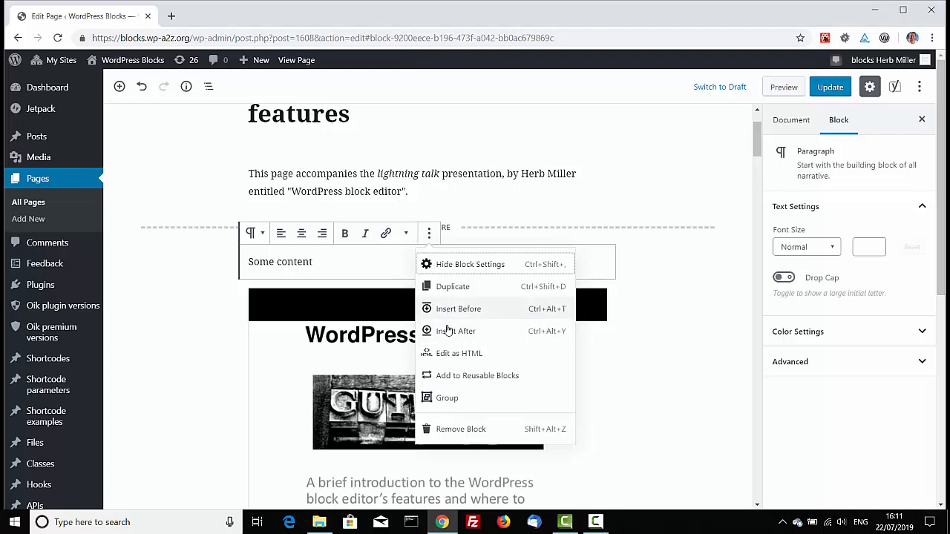
{"action": "left_click", "coordinate": [452, 331]}
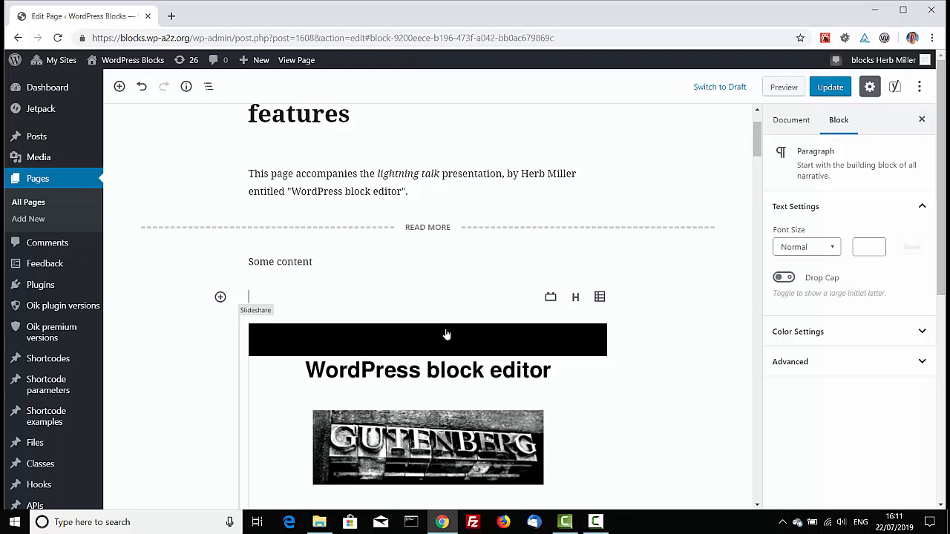
{"action": "type", "text": "/"}
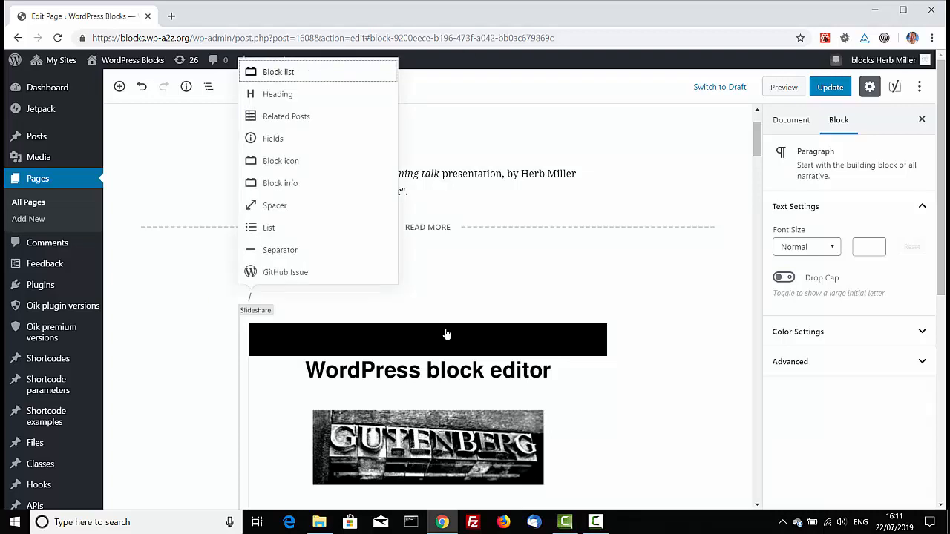
{"action": "key", "text": "Up"}
{"action": "key", "text": "Up"}
{"action": "key", "text": "Up"}
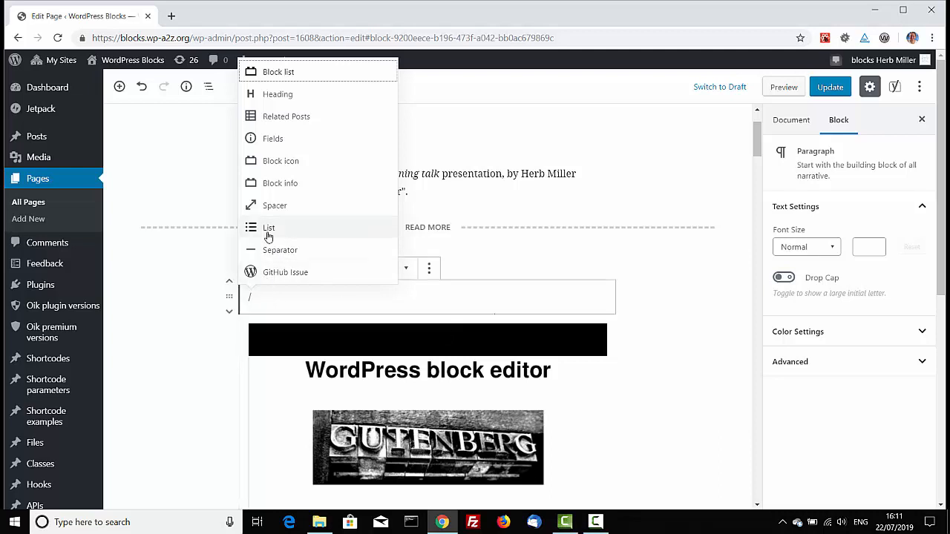
{"action": "key", "text": "Return"}
{"action": "left_click", "coordinate": [119, 87]}
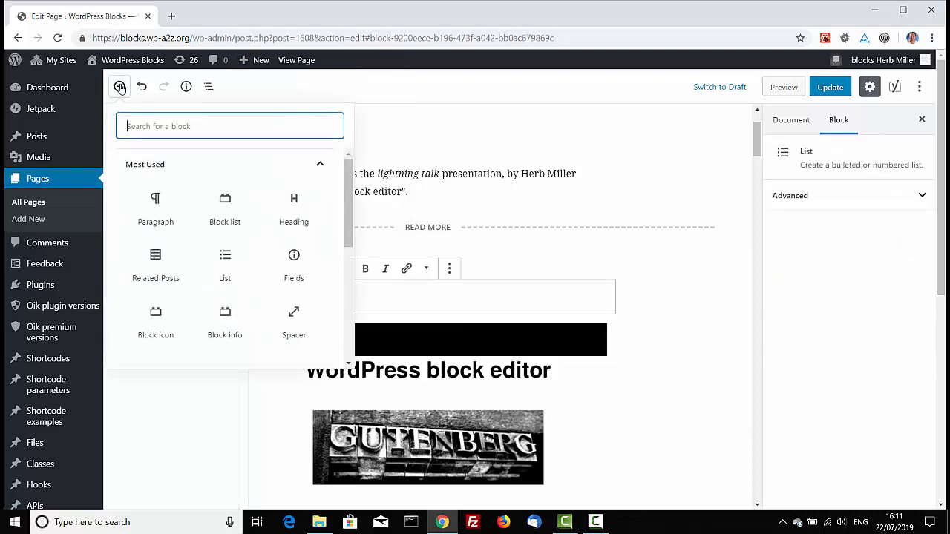
{"action": "left_click", "coordinate": [466, 291]}
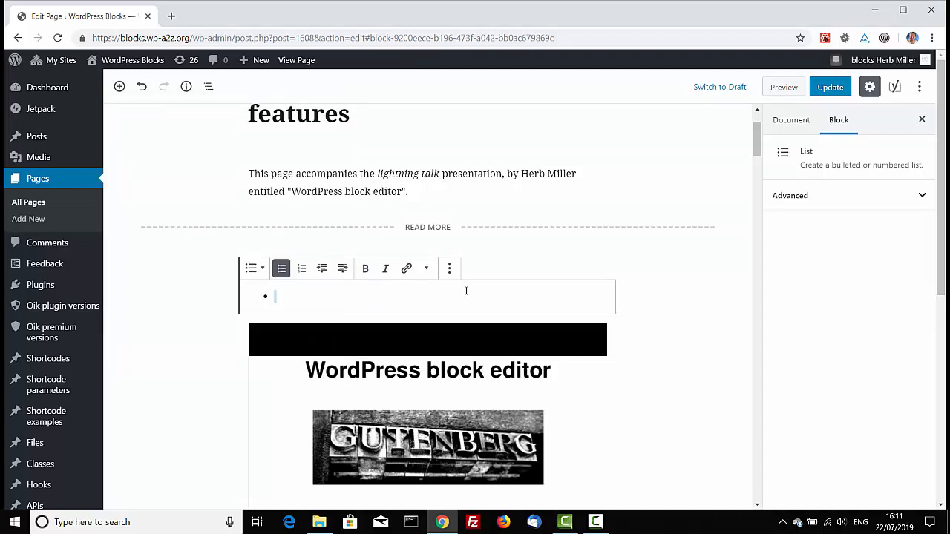
Add the entries "Item" and "Next item" to the list and make it numbered.
{"action": "type", "text": "Item"}
{"action": "key", "text": "Return"}
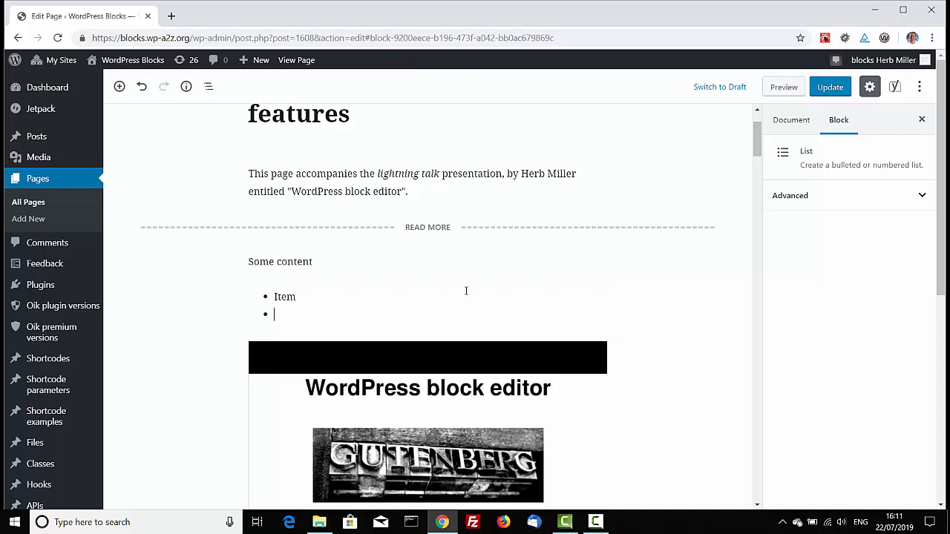
{"action": "type", "text": "Next item"}
{"action": "key", "text": "Return"}
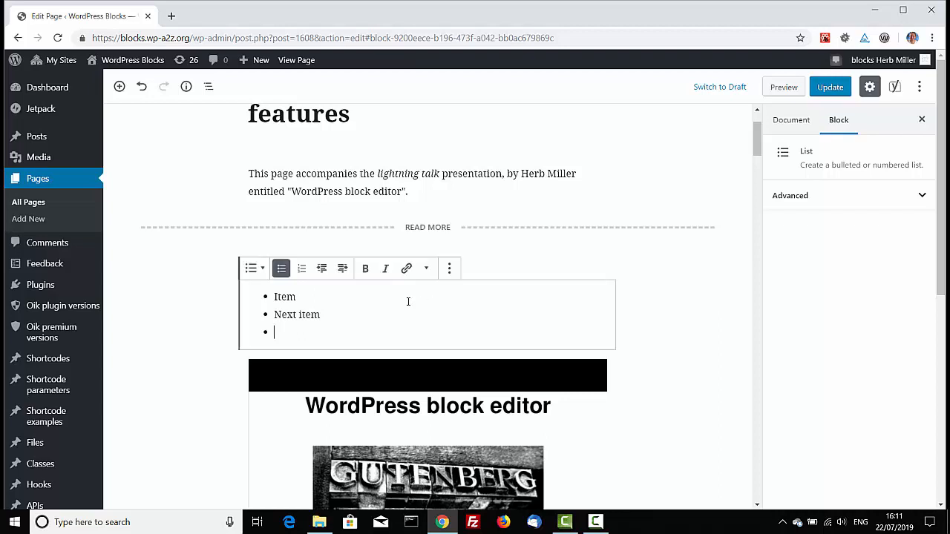
{"action": "left_click", "coordinate": [302, 271]}
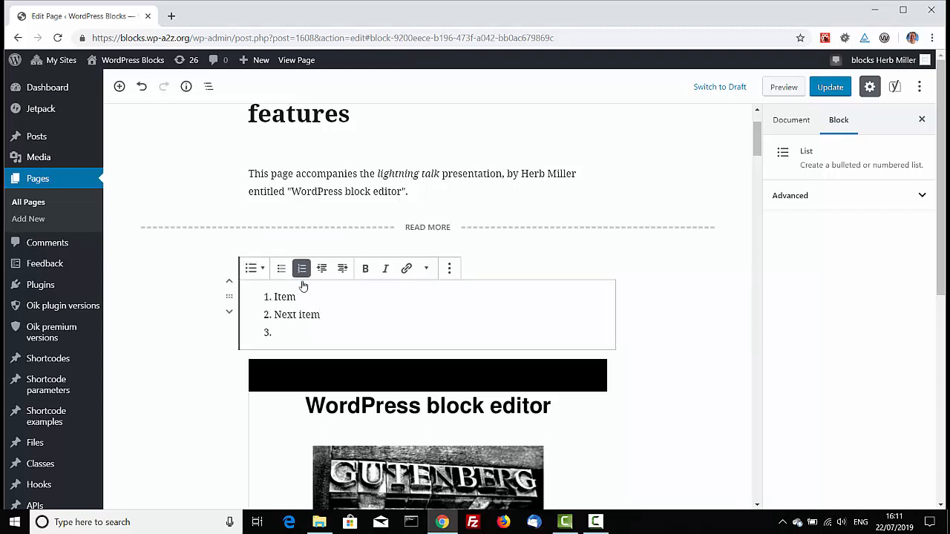
Add an indented bulleted sublist under the second numbered item with the entries "Nested list" and "Next item".
{"action": "type", "text": "Nested list"}
{"action": "left_click", "coordinate": [343, 270]}
{"action": "left_click", "coordinate": [320, 334]}
{"action": "left_click", "coordinate": [281, 270]}
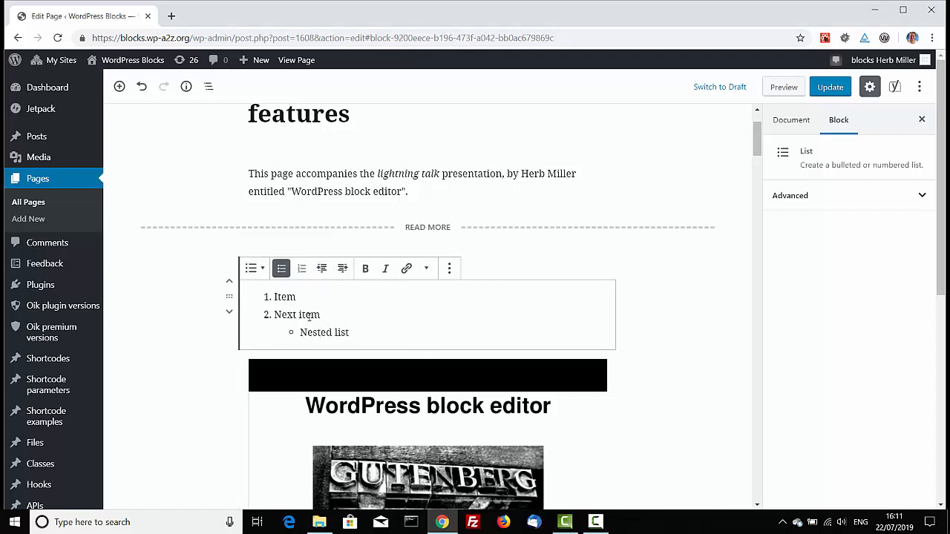
{"action": "key", "text": "Return"}
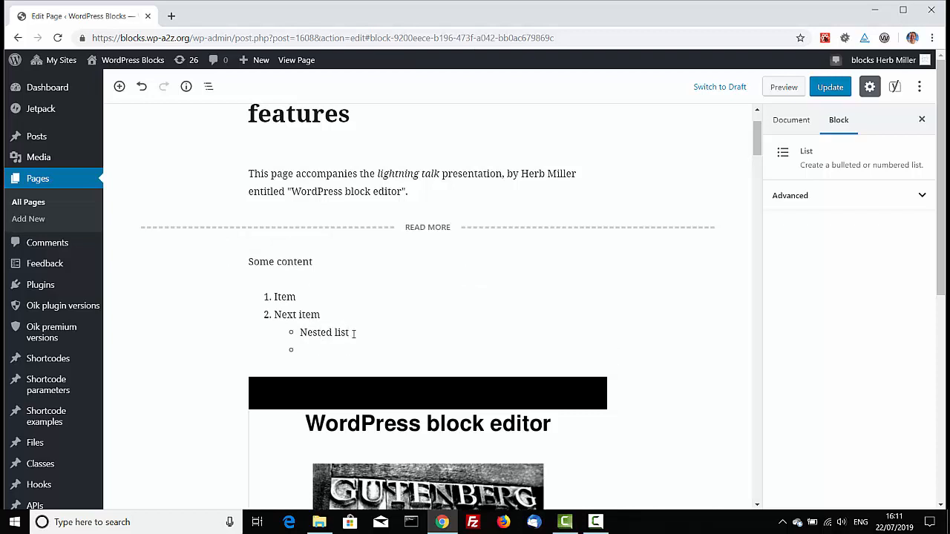
{"action": "type", "text": "item"}
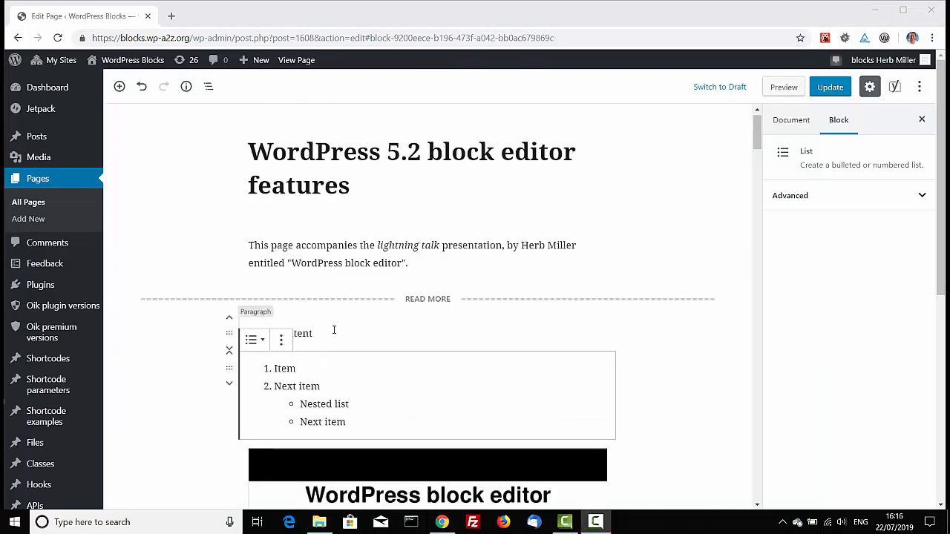
Select the "Some content" paragraph and the list together and move both down below the "Editor features" heading.
{"action": "left_click", "coordinate": [334, 329]}
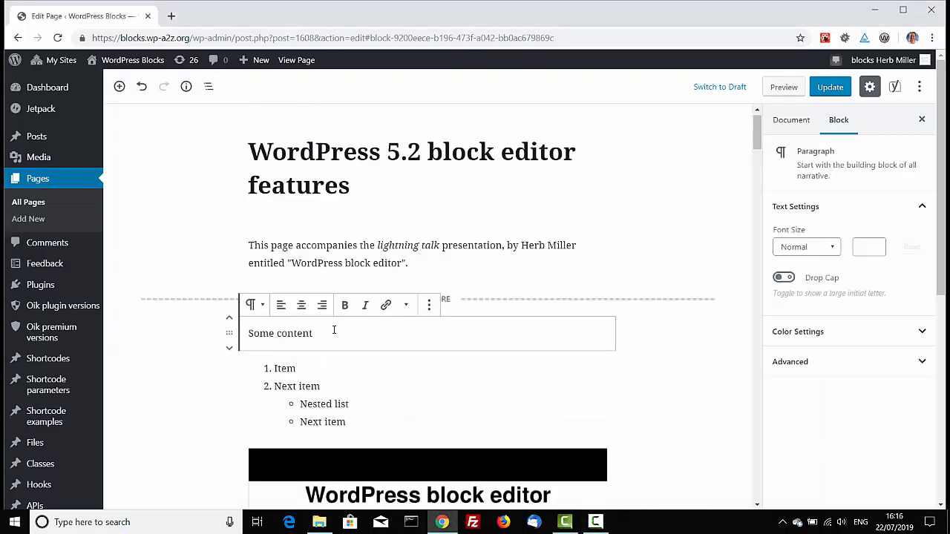
{"action": "left_click", "coordinate": [350, 385]}
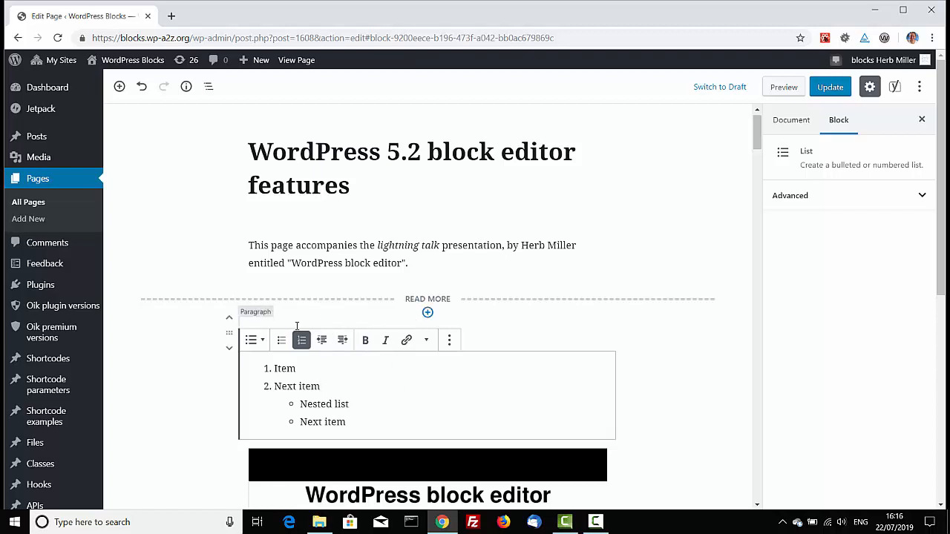
{"action": "left_click", "coordinate": [526, 334]}
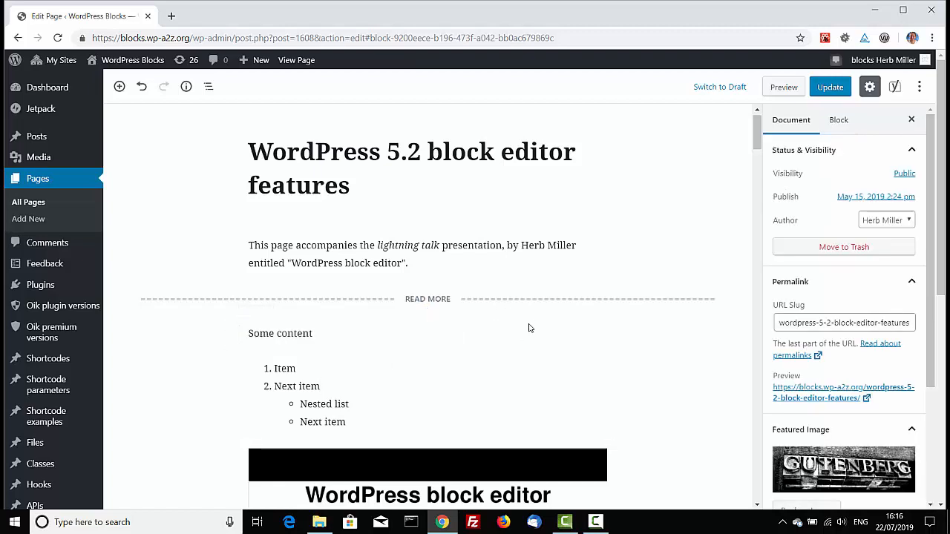
{"action": "left_click", "coordinate": [409, 334]}
{"action": "key", "text": "shift+Down"}
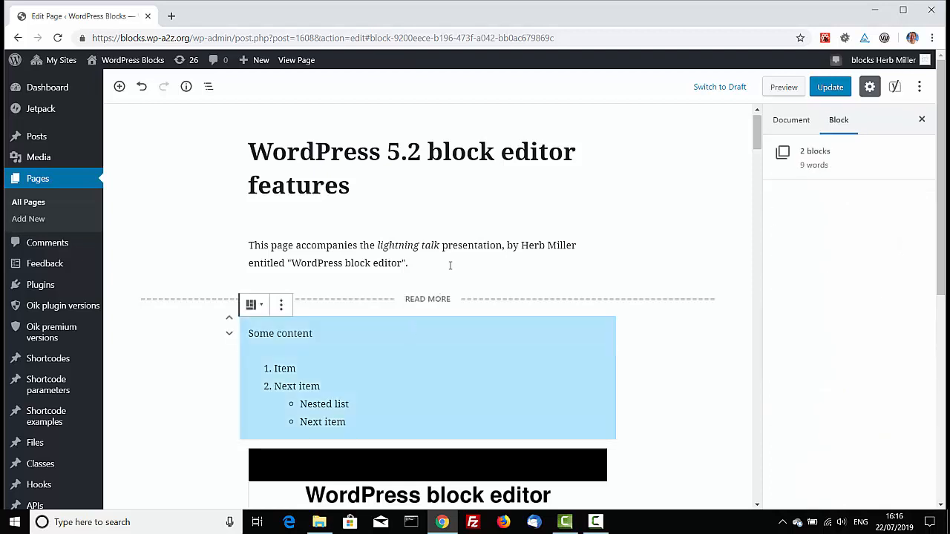
{"action": "left_click", "coordinate": [228, 333]}
{"action": "left_click", "coordinate": [228, 333]}
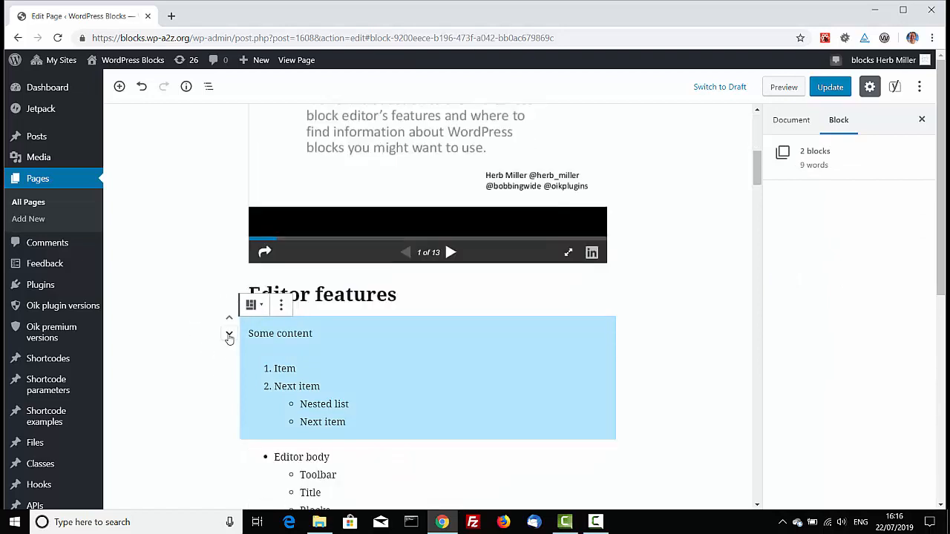
{"action": "left_click", "coordinate": [253, 305]}
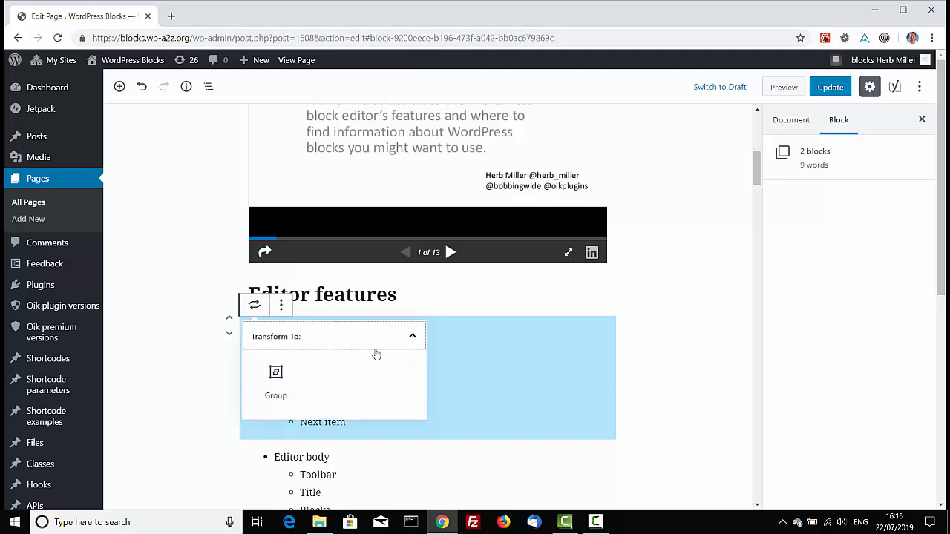
{"action": "left_click", "coordinate": [459, 359]}
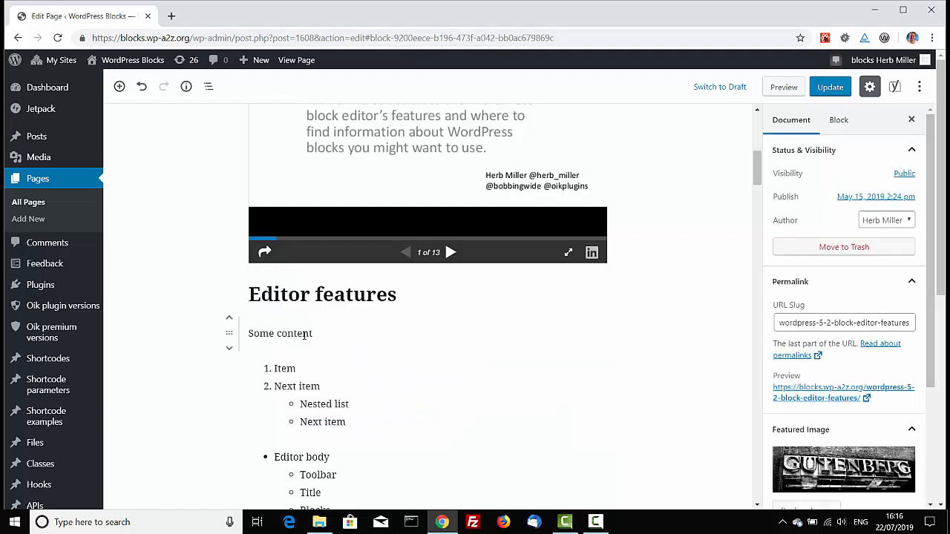
{"action": "left_click", "coordinate": [275, 333]}
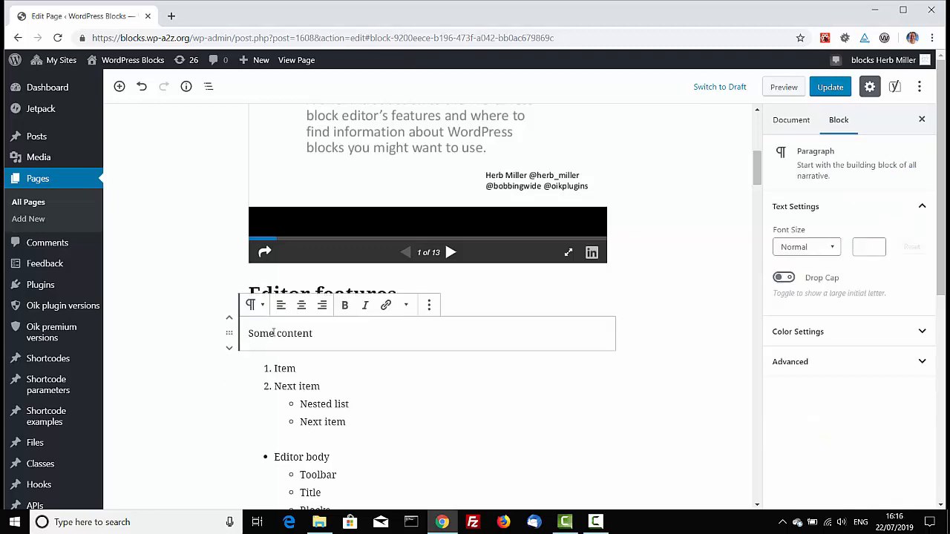
{"action": "key", "text": "shift+Down"}
{"action": "key", "text": "shift+Down"}
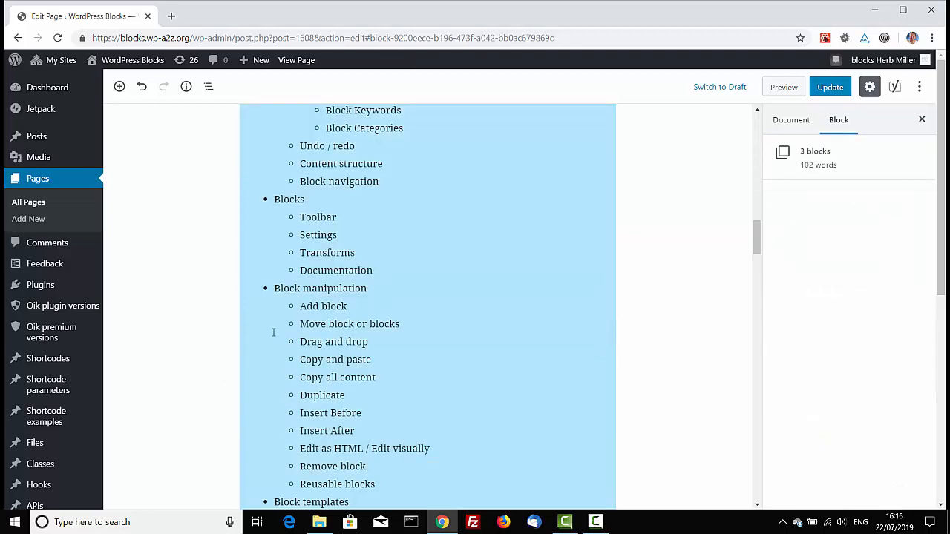
{"action": "scroll", "coordinate": [273, 332], "scroll_direction": "up", "scroll_amount": 15}
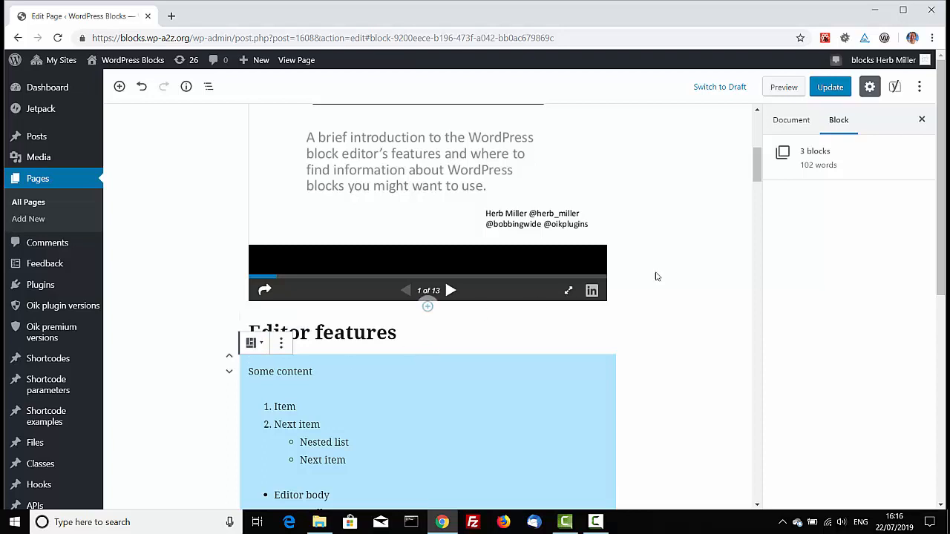
{"action": "left_click", "coordinate": [374, 406]}
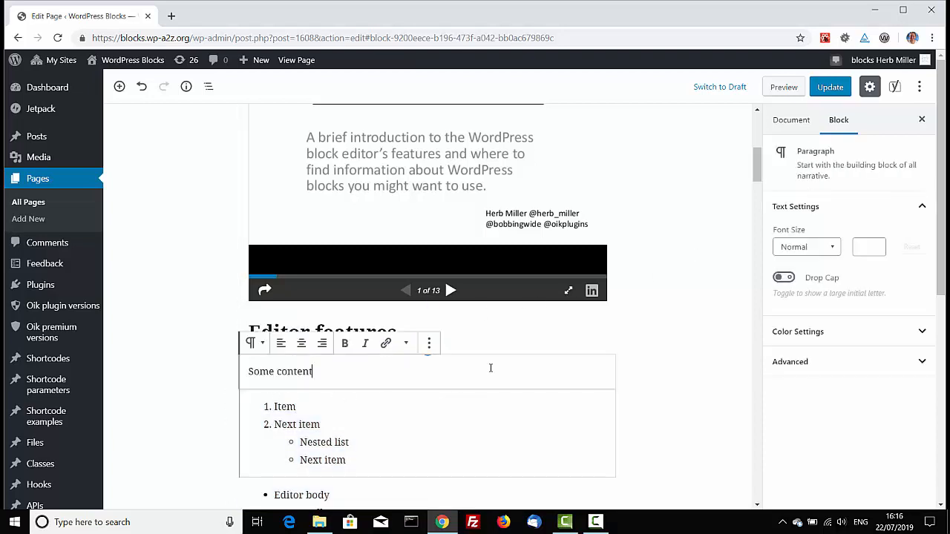
Select the "Some content" paragraph together with the numbered list below it and transform both into a Group block.
{"action": "left_click", "coordinate": [464, 360]}
{"action": "key", "text": "shift+Down"}
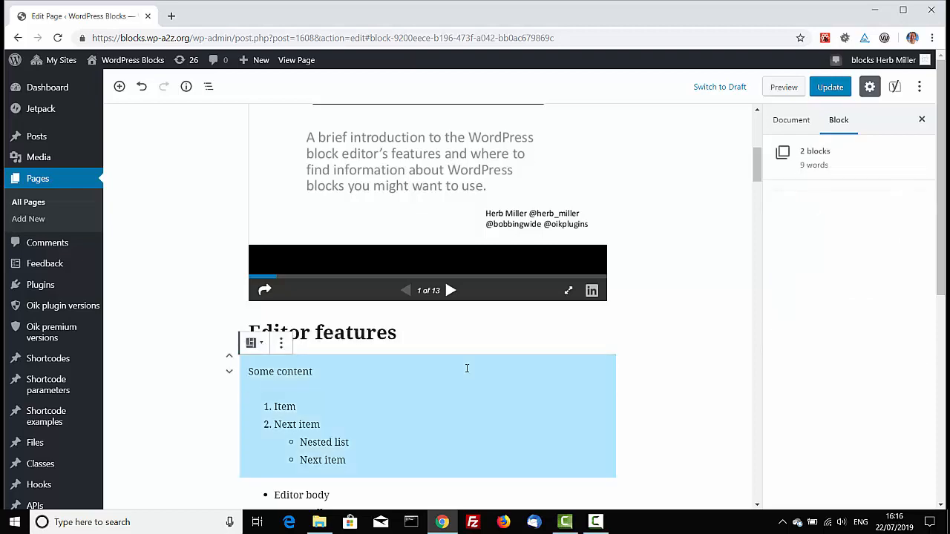
{"action": "key", "text": "shift+Down"}
{"action": "key", "text": "shift+Up"}
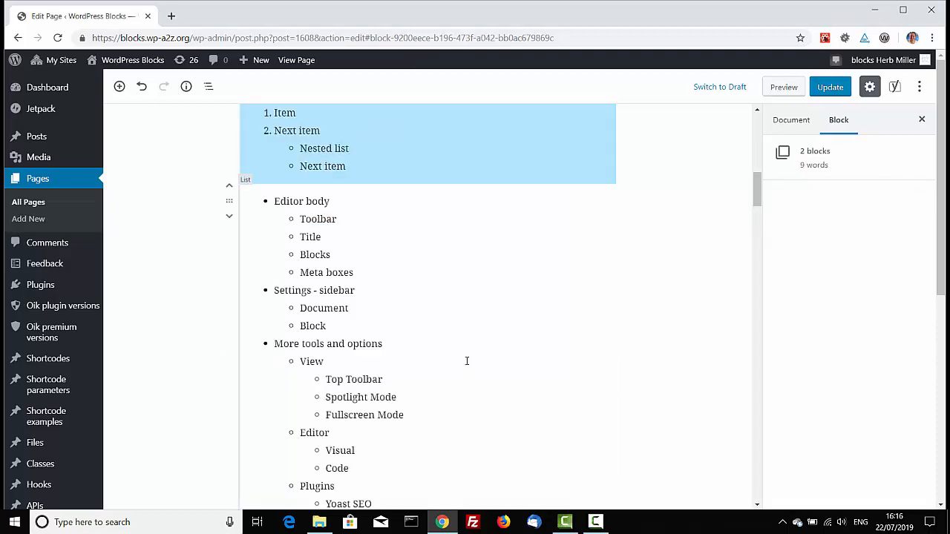
{"action": "scroll", "coordinate": [466, 361], "scroll_direction": "up", "scroll_amount": 4}
{"action": "left_click", "coordinate": [255, 360]}
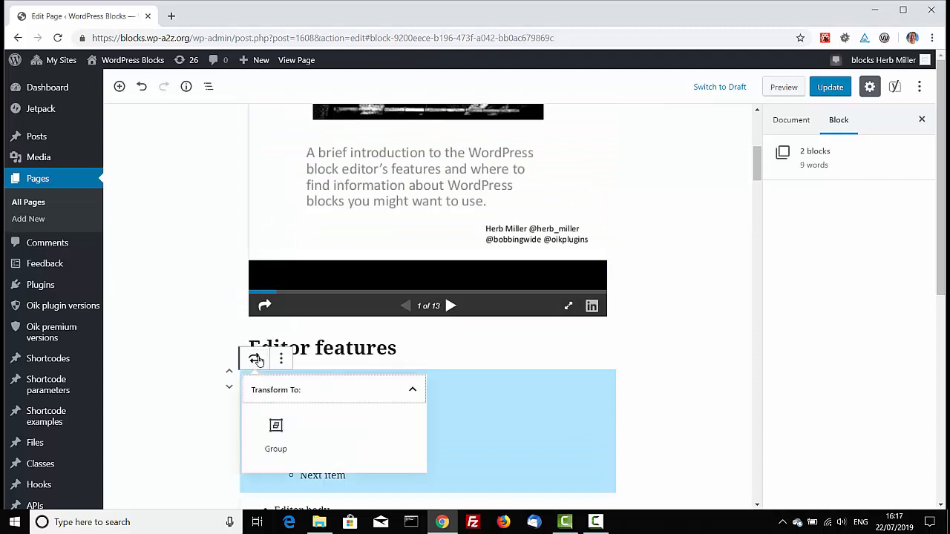
{"action": "left_click", "coordinate": [275, 434]}
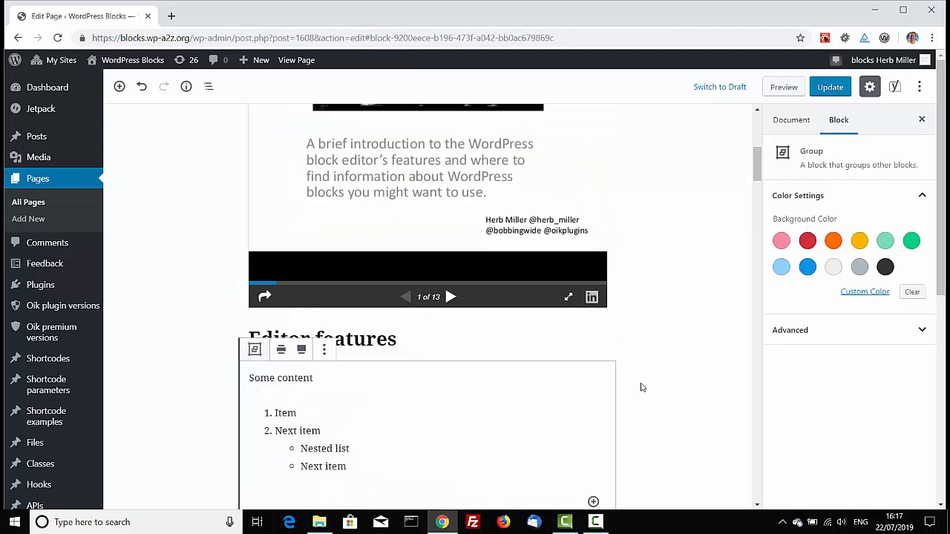
Move the numbered list above the "Some content" paragraph inside the group.
{"action": "scroll", "coordinate": [641, 387], "scroll_direction": "down", "scroll_amount": 2}
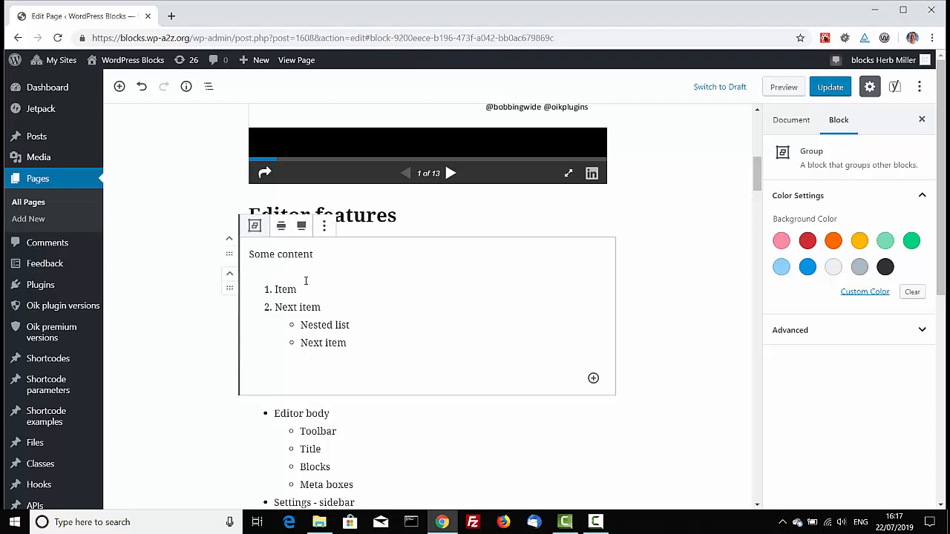
{"action": "left_click", "coordinate": [229, 272]}
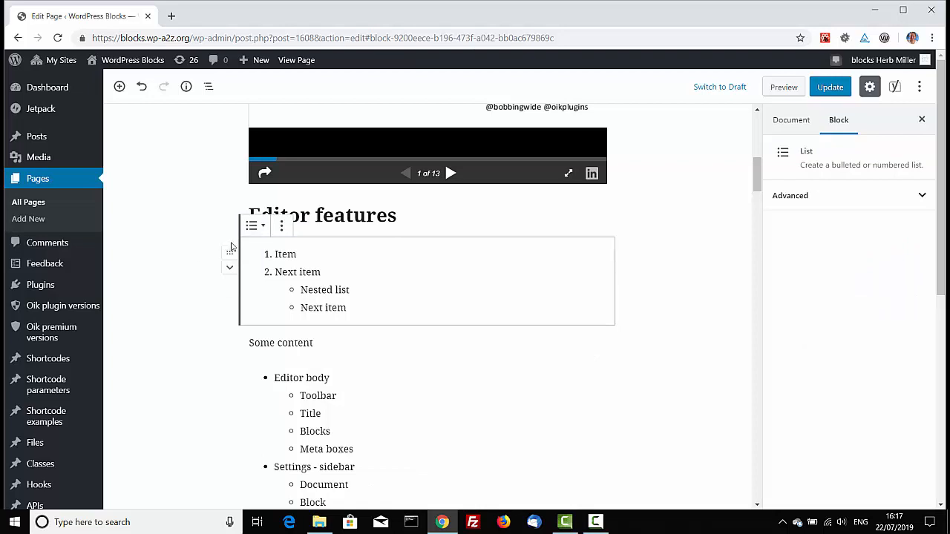
{"action": "scroll", "coordinate": [407, 367], "scroll_direction": "up", "scroll_amount": 2}
{"action": "left_click", "coordinate": [426, 335]}
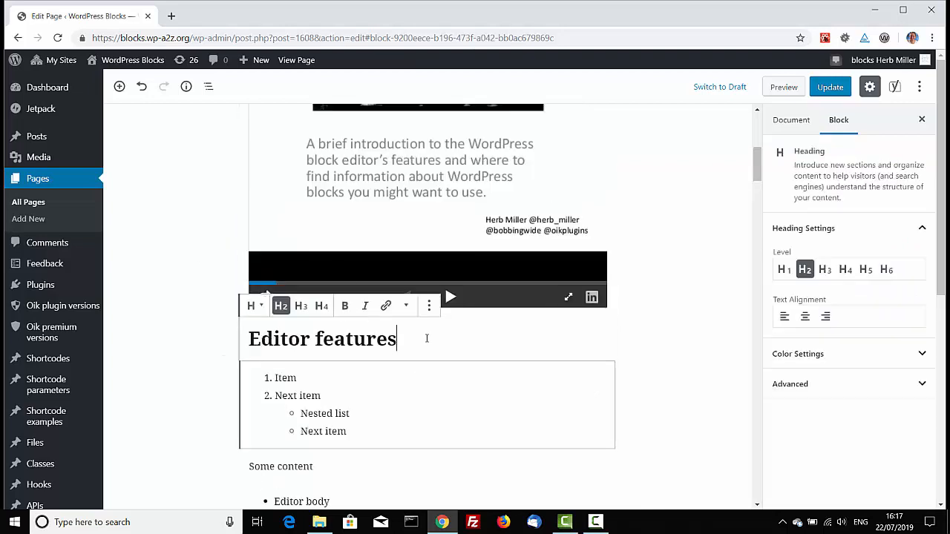
Select the group, move its numbered list below the "Some content" paragraph, and move the list back above it.
{"action": "scroll", "coordinate": [438, 344], "scroll_direction": "down", "scroll_amount": 1}
{"action": "scroll", "coordinate": [438, 344], "scroll_direction": "down", "scroll_amount": 2}
{"action": "left_click", "coordinate": [273, 280]}
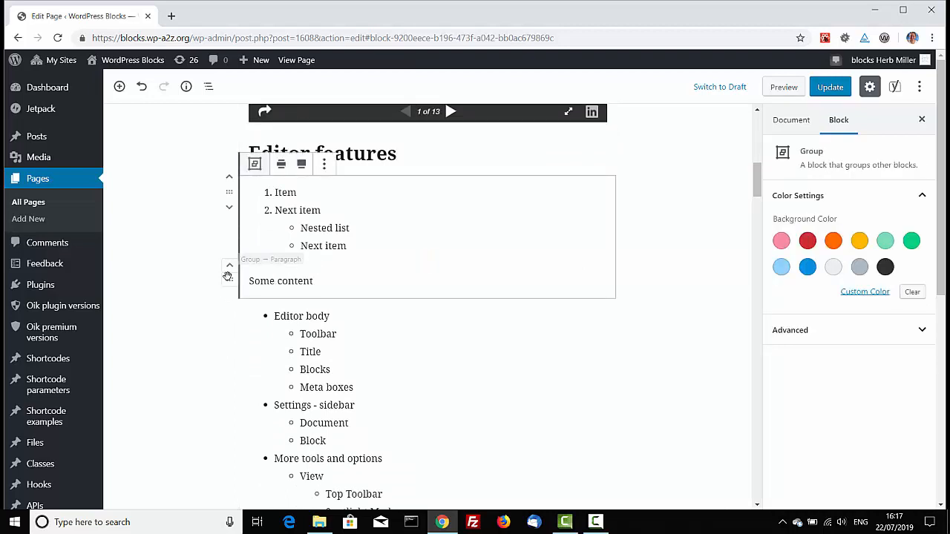
{"action": "left_click", "coordinate": [229, 205]}
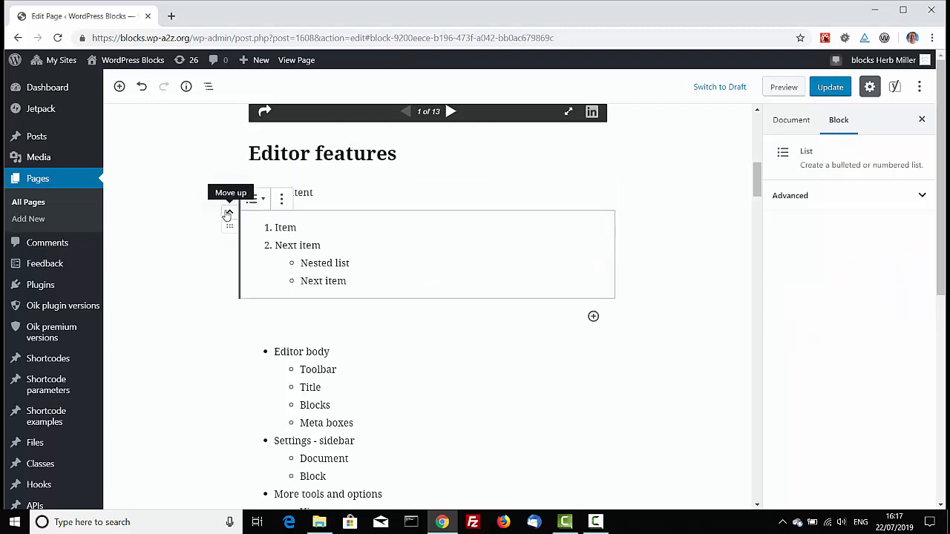
{"action": "left_click", "coordinate": [229, 211]}
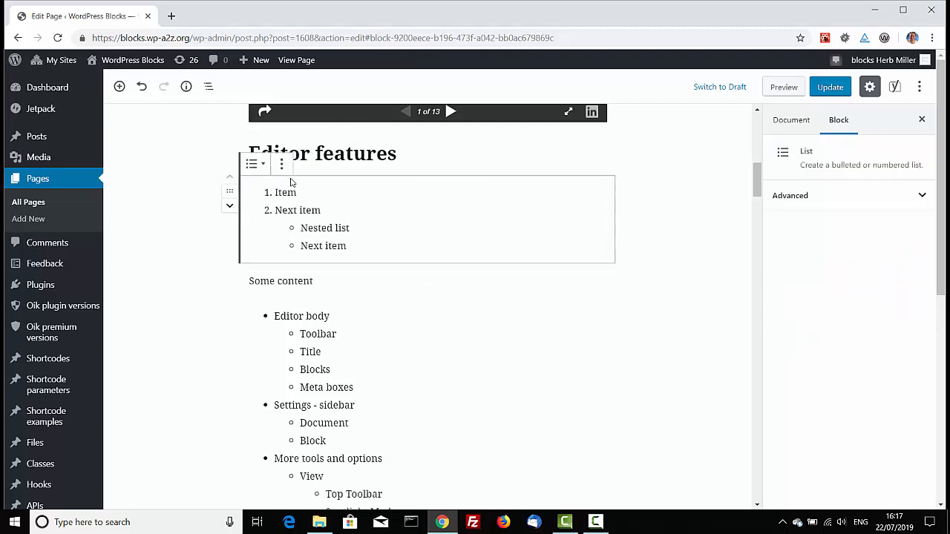
Select the Group block through the block navigation and try to move the whole group down.
{"action": "left_click", "coordinate": [208, 86]}
{"action": "left_click", "coordinate": [191, 135]}
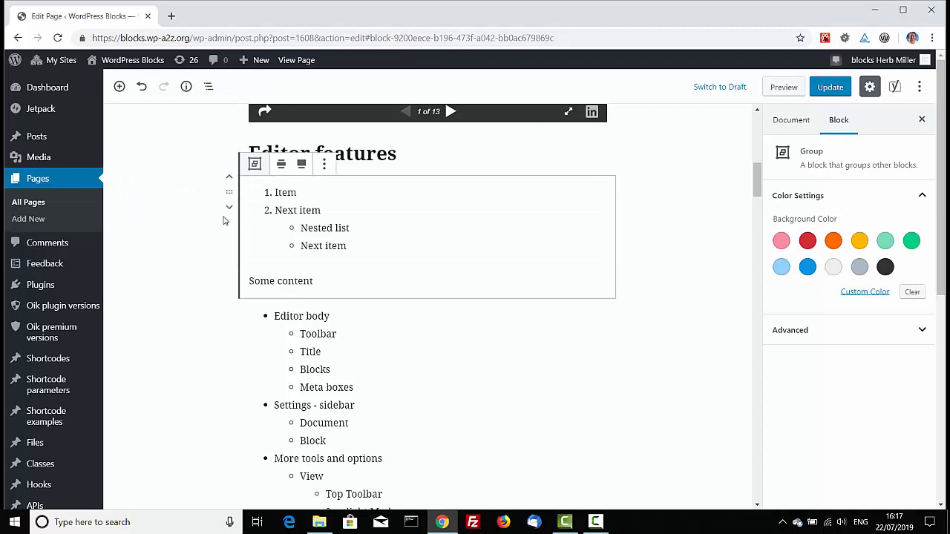
{"action": "left_click", "coordinate": [229, 206]}
{"action": "left_click", "coordinate": [228, 213]}
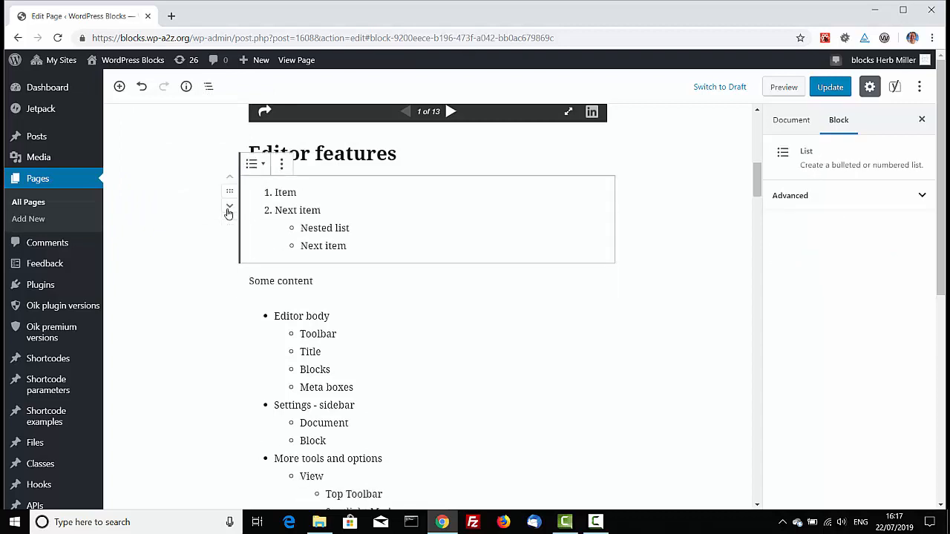